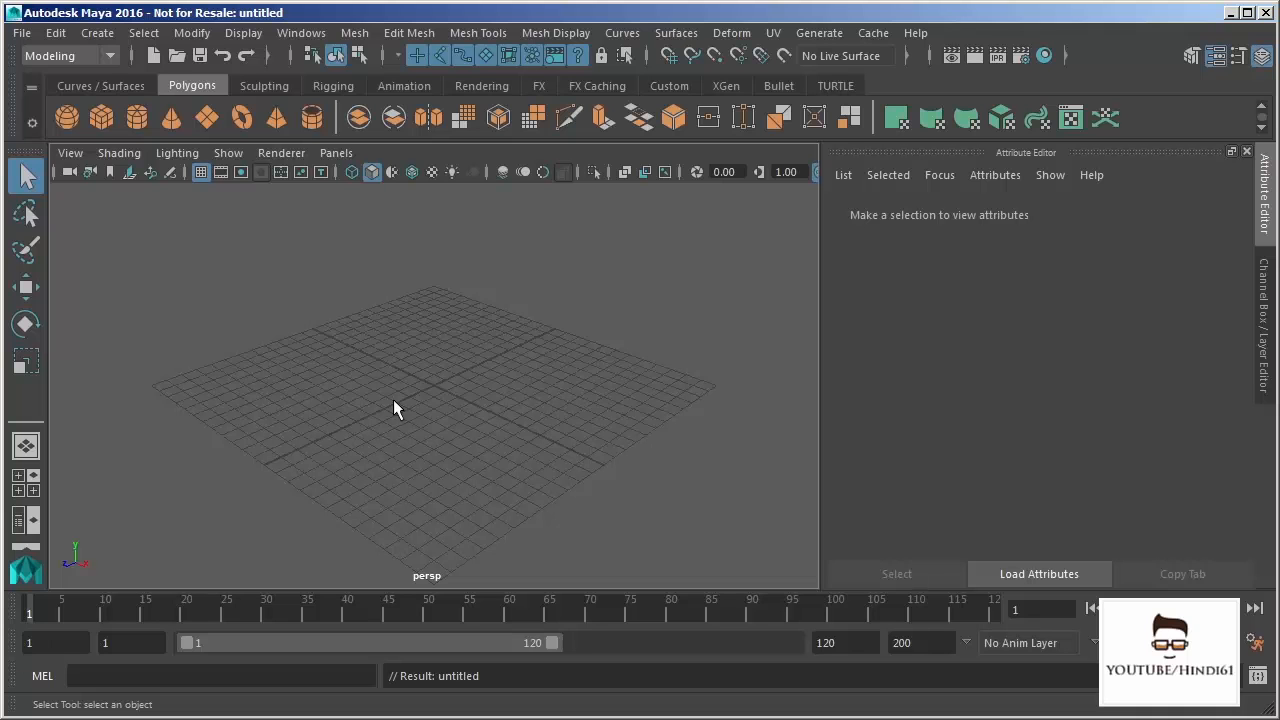
Step: Set the current project to the Projects folder inside Chapter4
{"action": "left_click", "coordinate": [21, 32]}
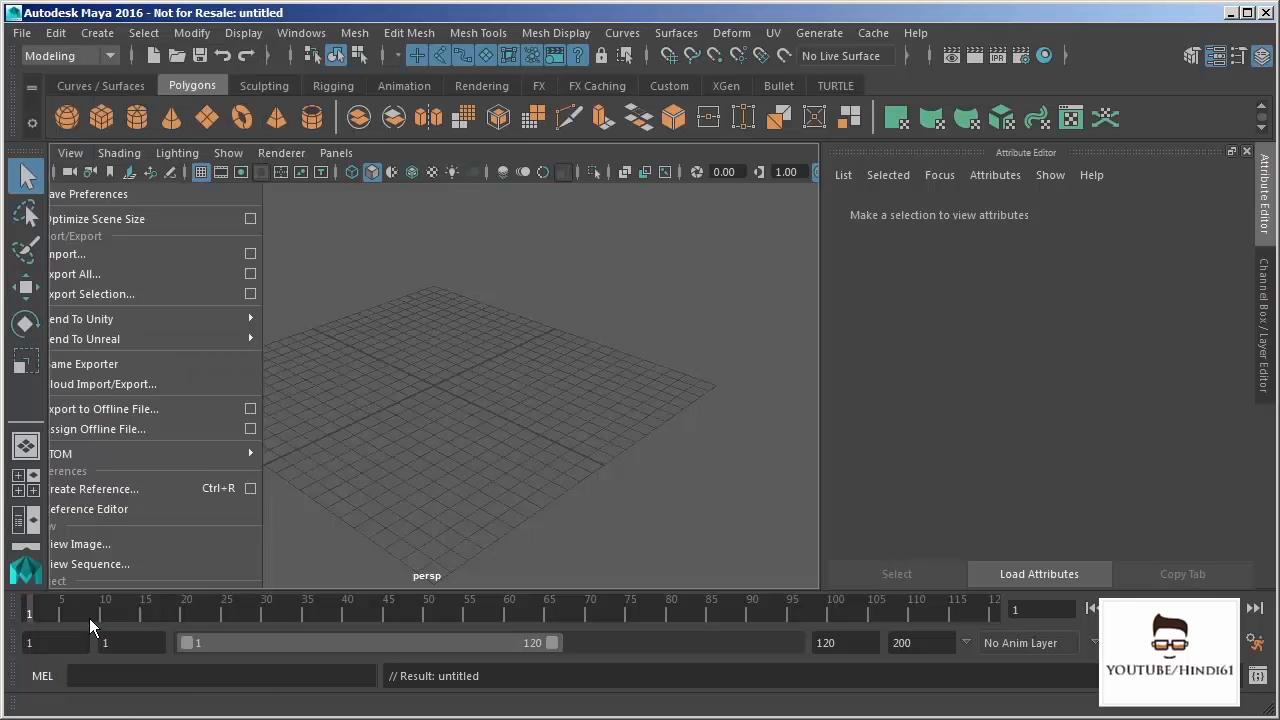
{"action": "left_click", "coordinate": [97, 619]}
{"action": "left_click", "coordinate": [1097, 89]}
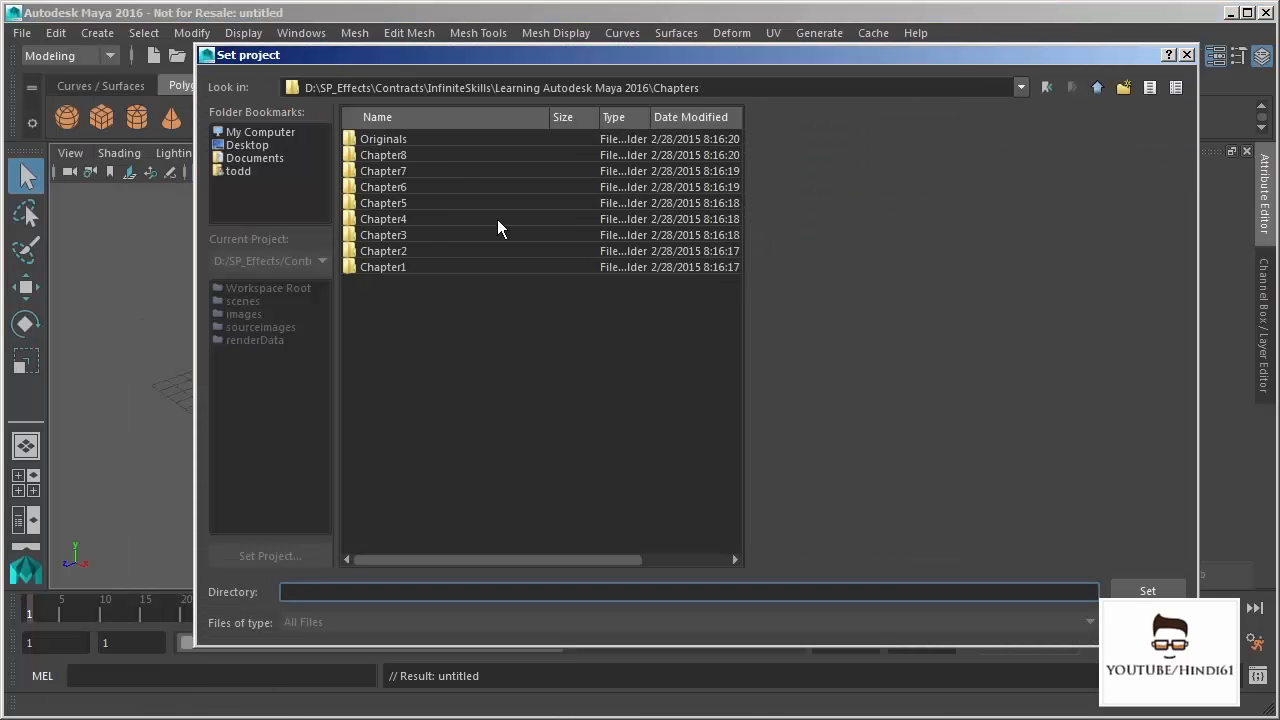
{"action": "double_click", "coordinate": [383, 218]}
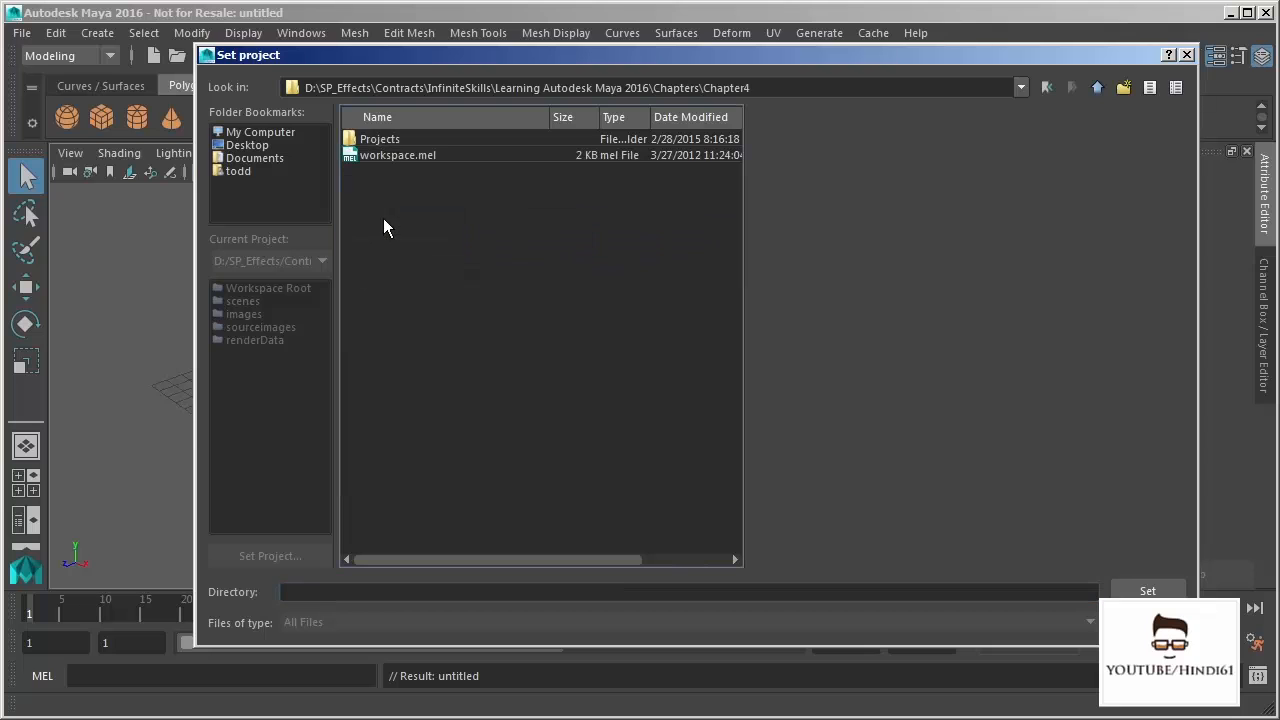
{"action": "left_click", "coordinate": [382, 142]}
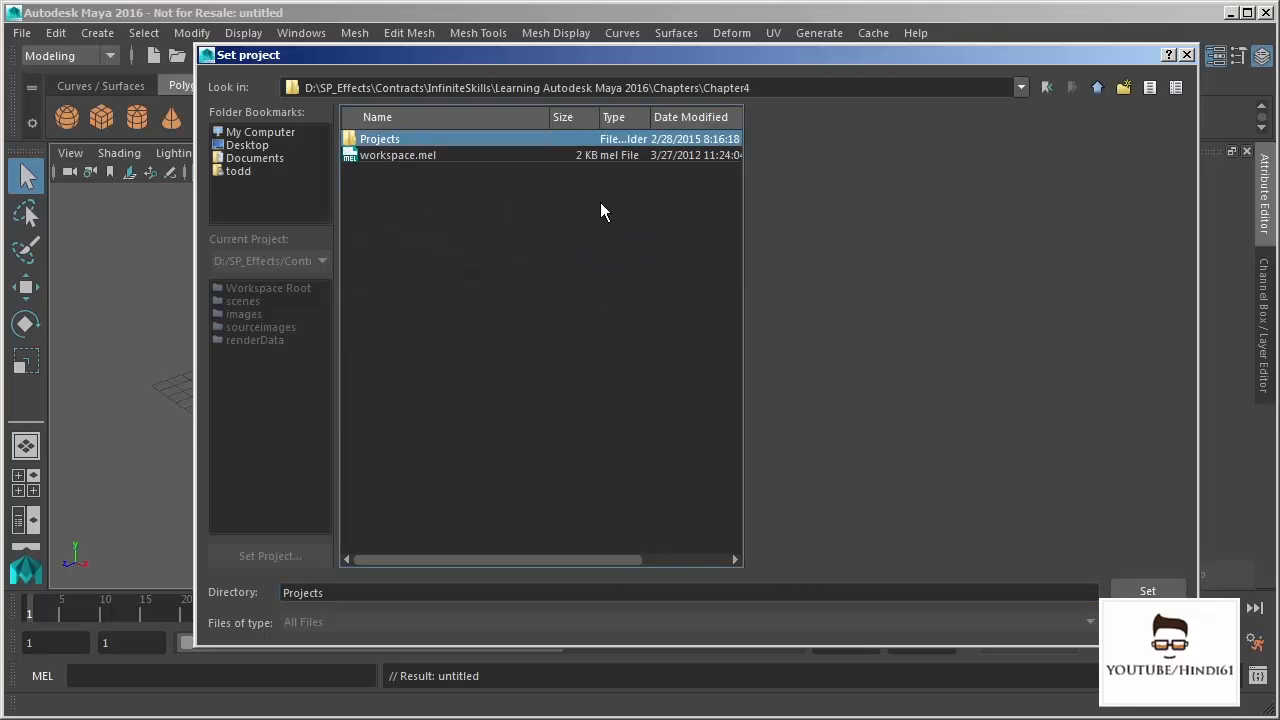
{"action": "left_click", "coordinate": [1148, 591]}
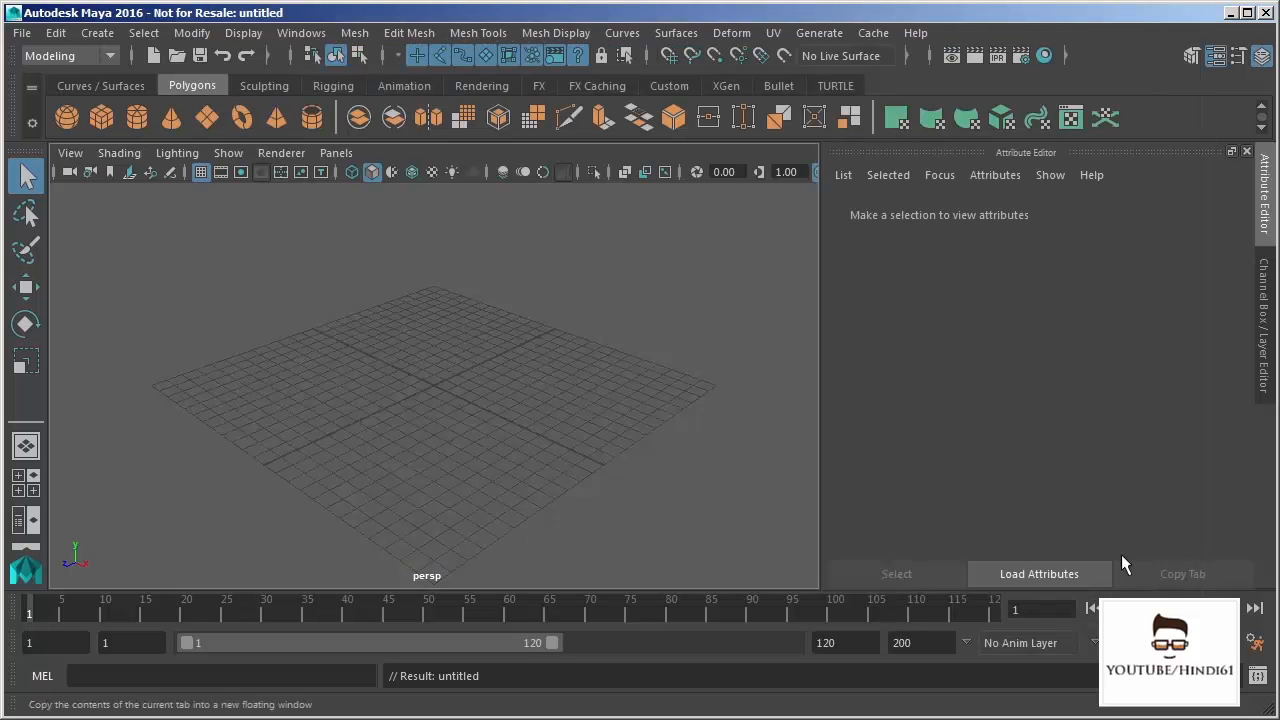
Step: Open the scene crow1.mb from the project's scenes folder
{"action": "left_click", "coordinate": [28, 38]}
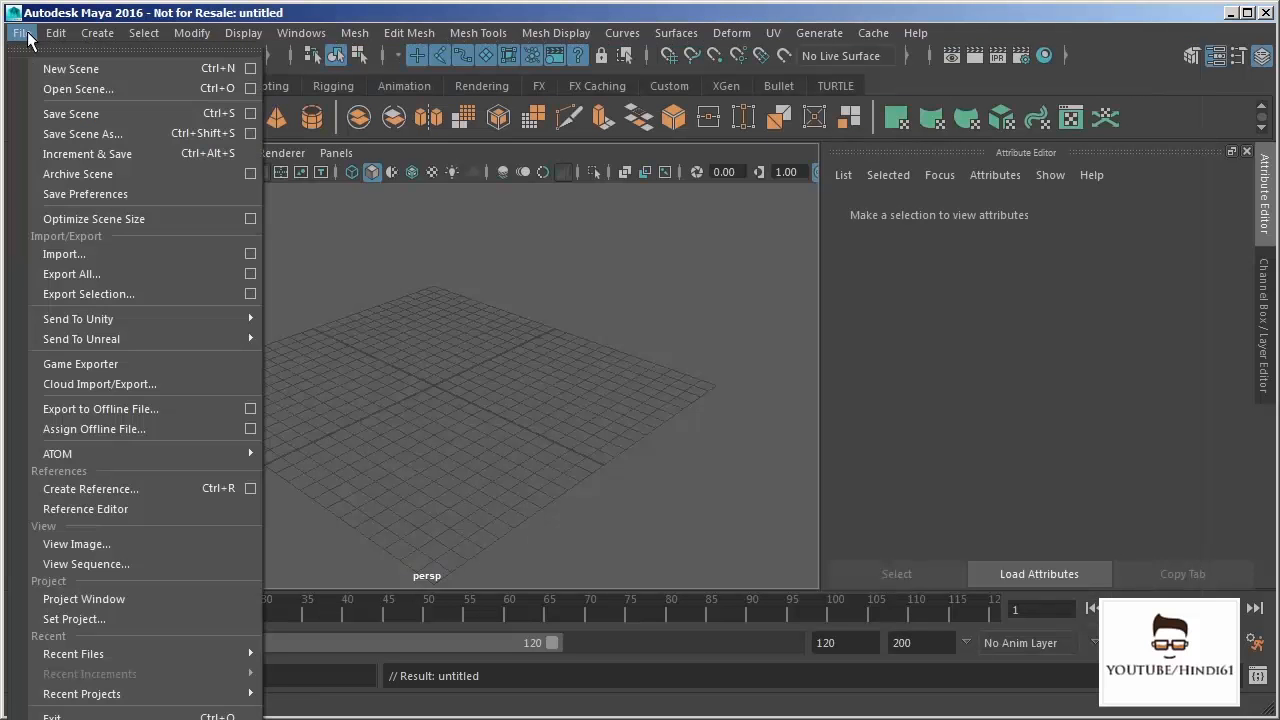
{"action": "left_click", "coordinate": [75, 89]}
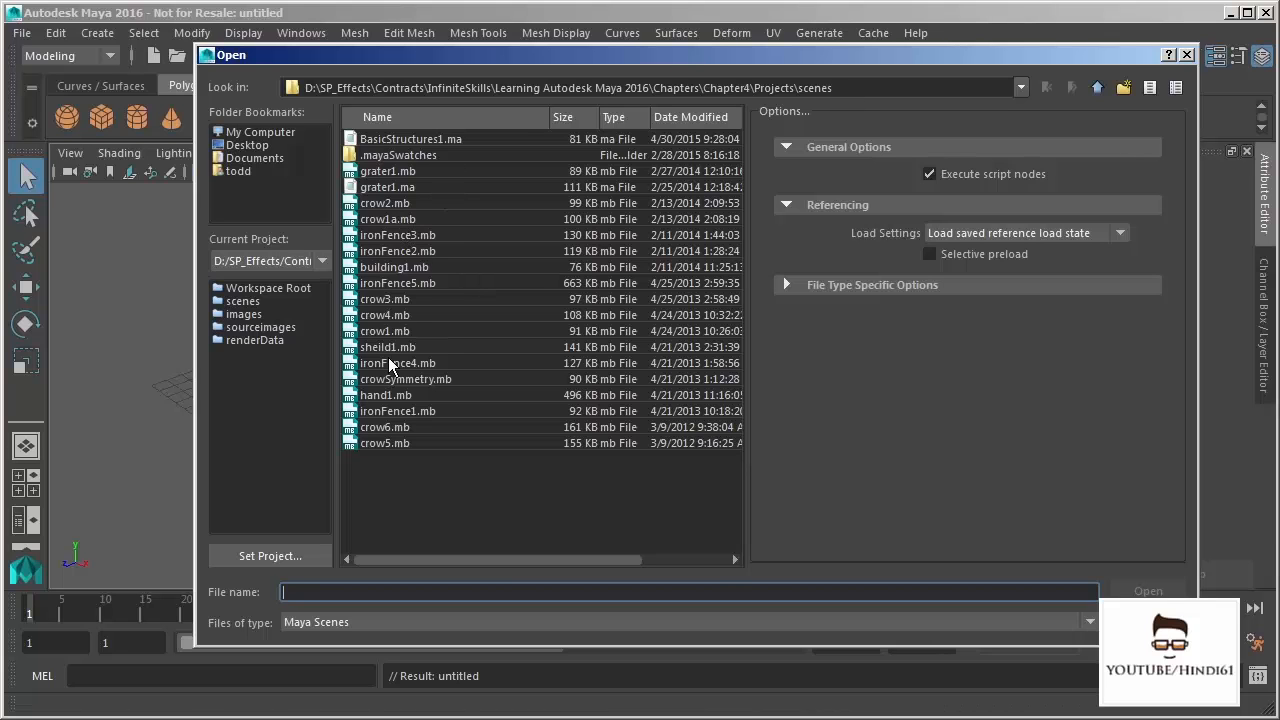
{"action": "left_click", "coordinate": [387, 332]}
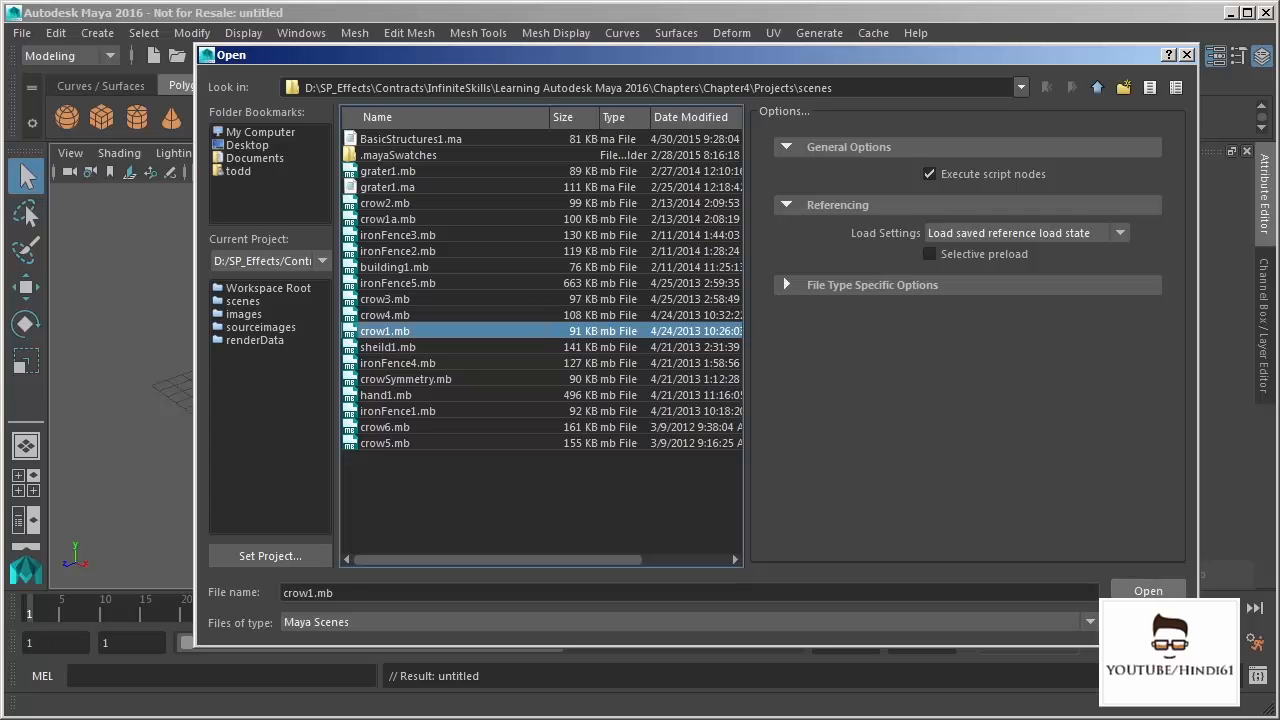
{"action": "left_click", "coordinate": [1148, 591]}
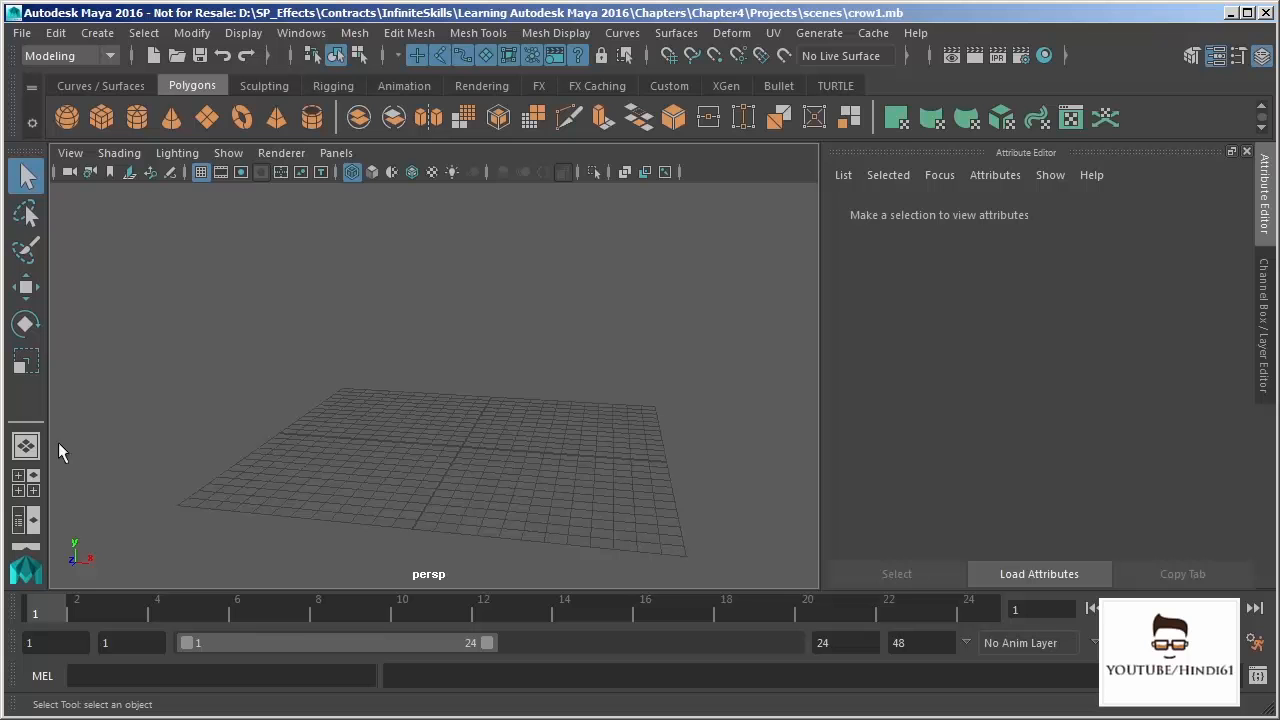
Step: Display the side view at full size and frame the crow's profile drawing
{"action": "left_click", "coordinate": [18, 476]}
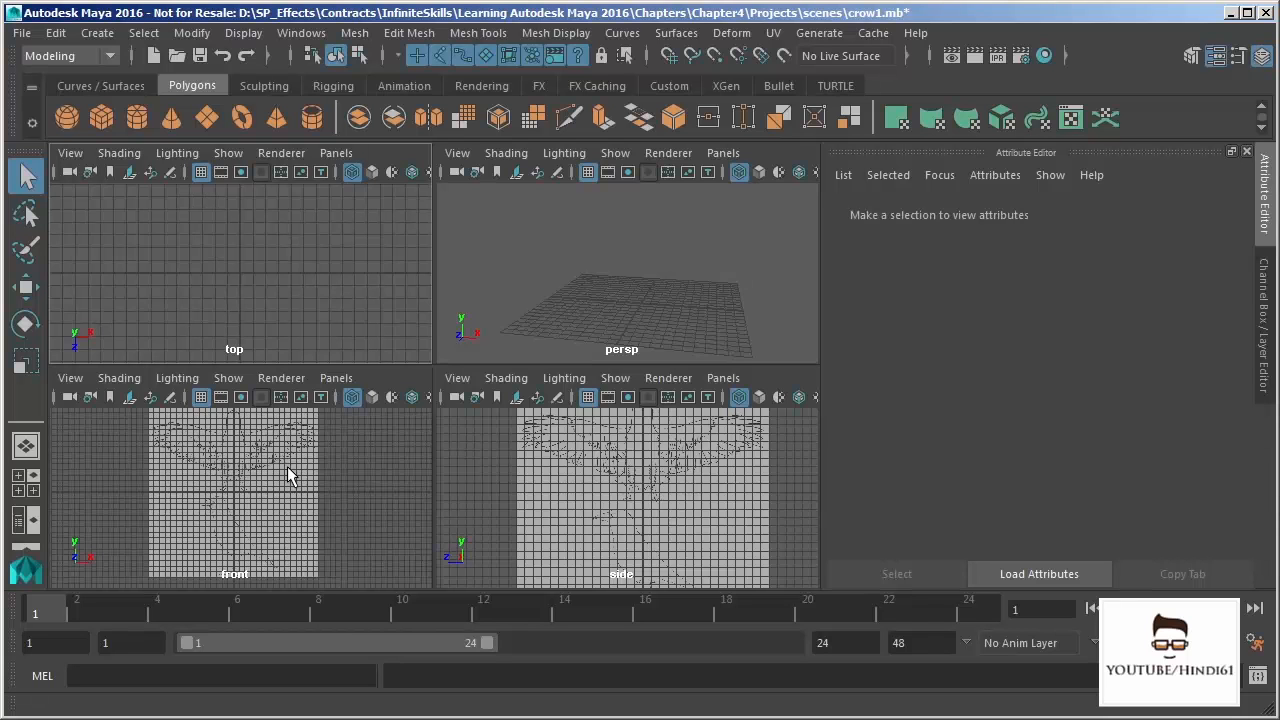
{"action": "left_click", "coordinate": [562, 467]}
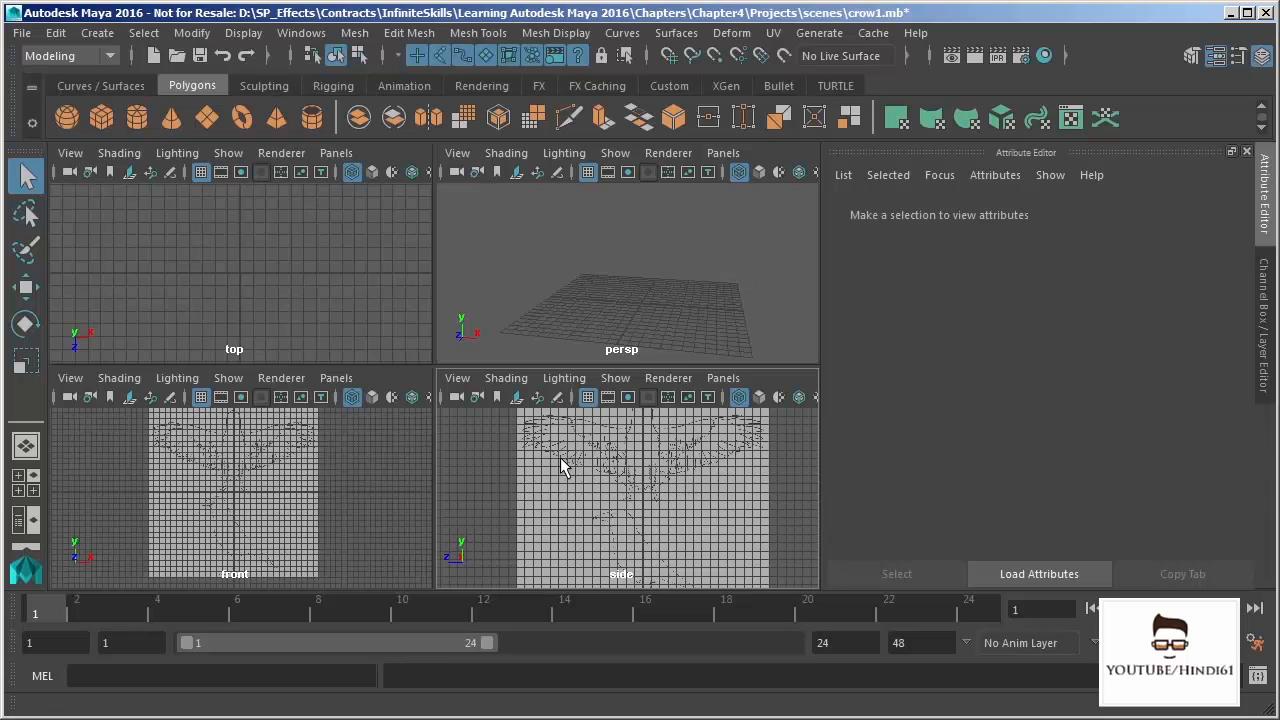
{"action": "key", "text": "space"}
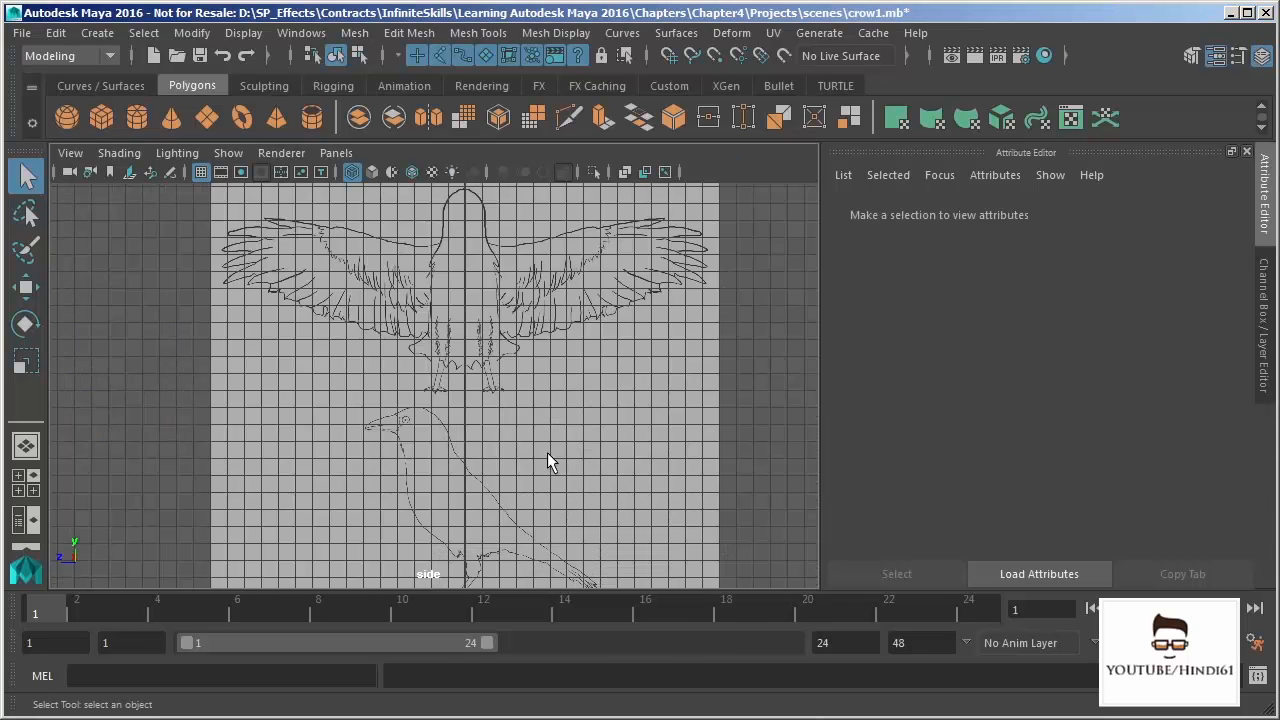
{"action": "middle_click_drag", "start_coordinate": [549, 352], "coordinate": [540, 262], "text": "alt"}
{"action": "right_click_drag", "start_coordinate": [531, 334], "coordinate": [597, 487], "text": "alt"}
{"action": "middle_click_drag", "start_coordinate": [597, 487], "coordinate": [571, 447], "text": "alt"}
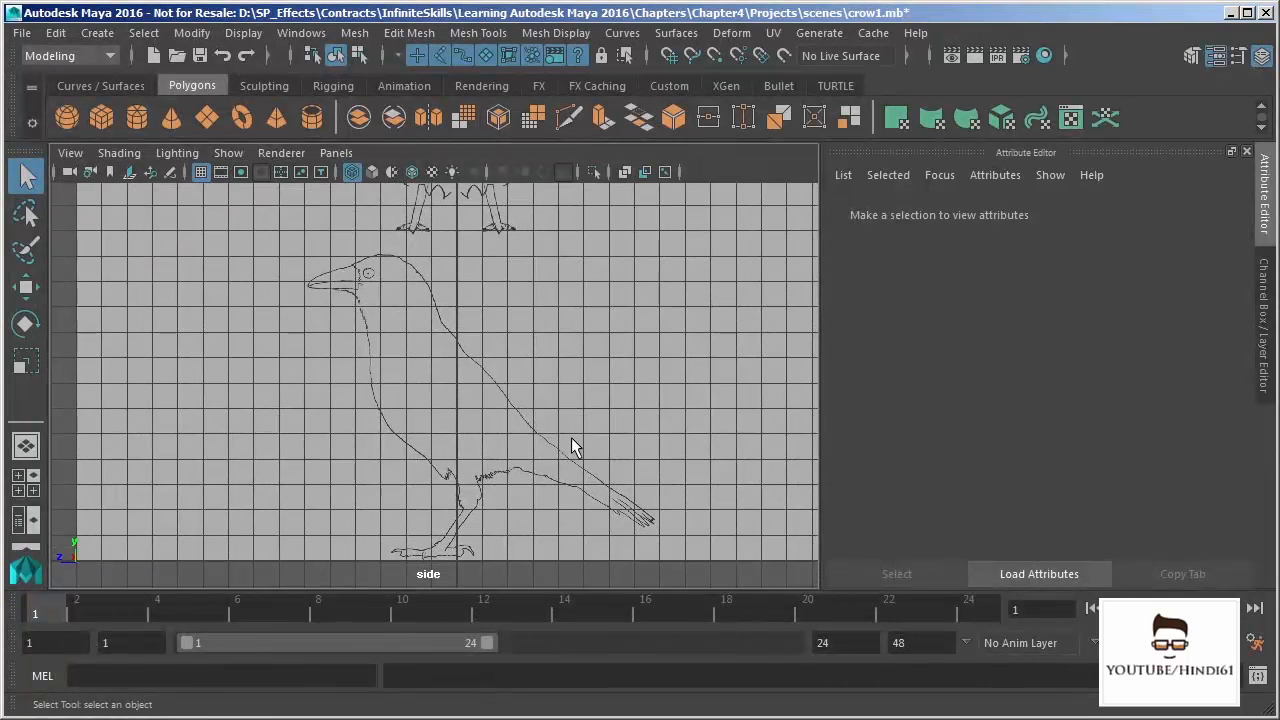
Step: Create a polygon cube and move it into the crow's body, about 6.5 units up in Y and 0.5 in Z
{"action": "left_click", "coordinate": [99, 33]}
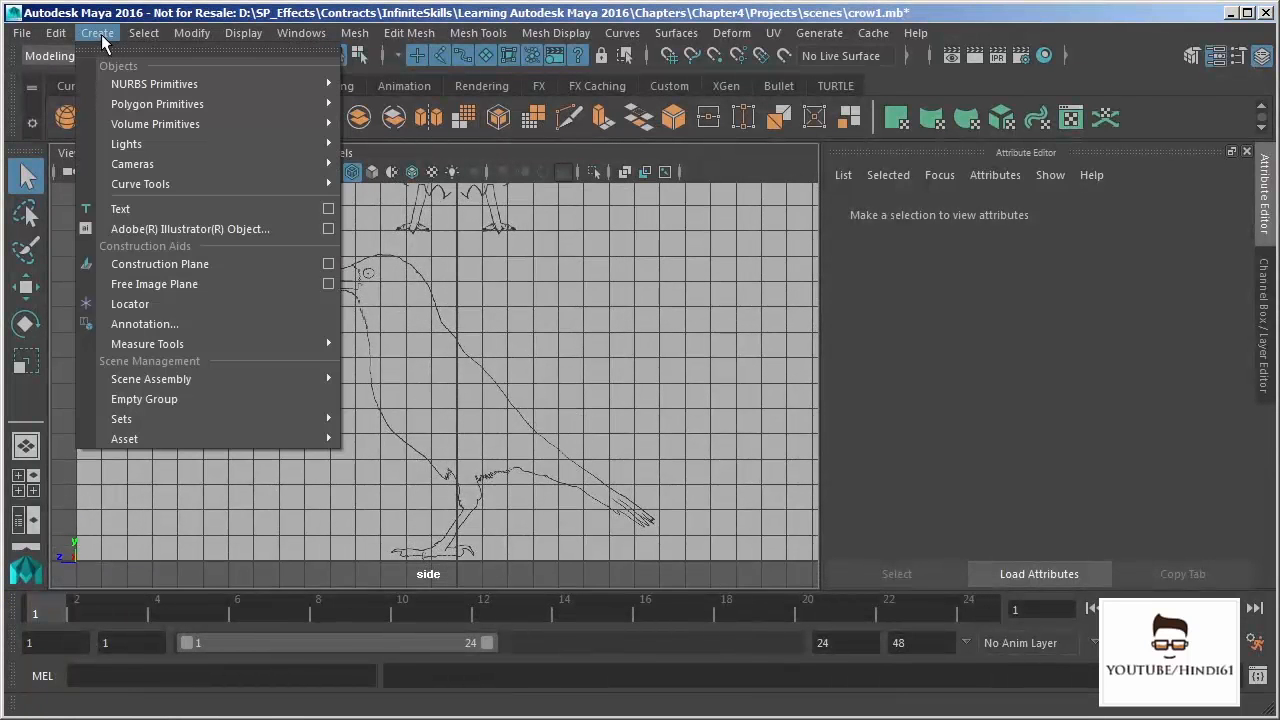
{"action": "mouse_move", "coordinate": [129, 105]}
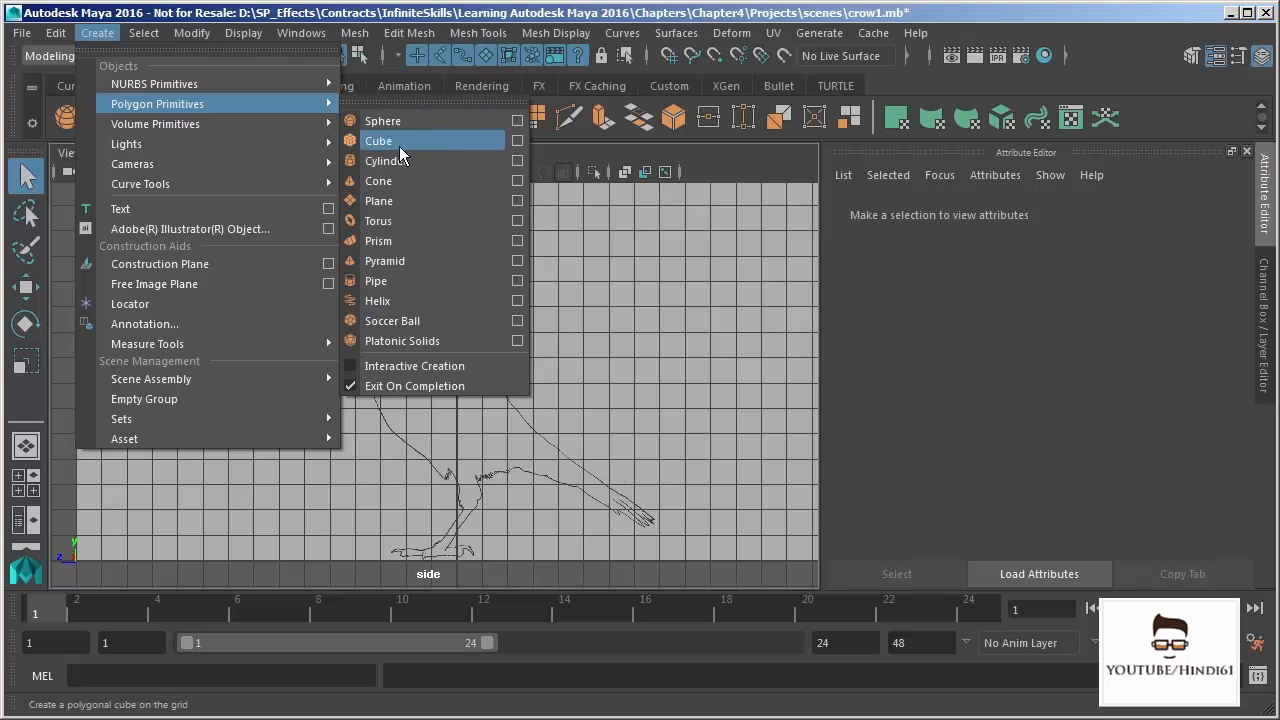
{"action": "left_click", "coordinate": [396, 142]}
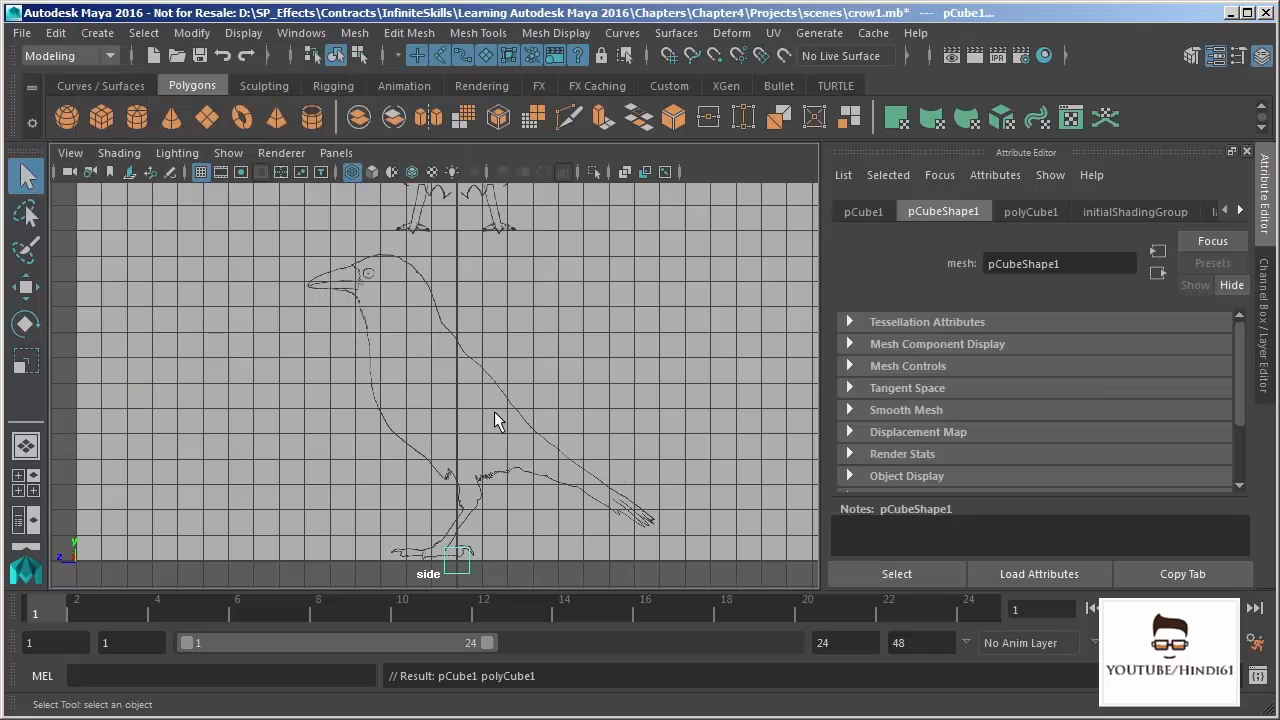
{"action": "key", "text": "w"}
{"action": "left_click_drag", "start_coordinate": [446, 535], "coordinate": [441, 393]}
{"action": "scroll", "coordinate": [466, 451], "scroll_direction": "up", "scroll_amount": 6}
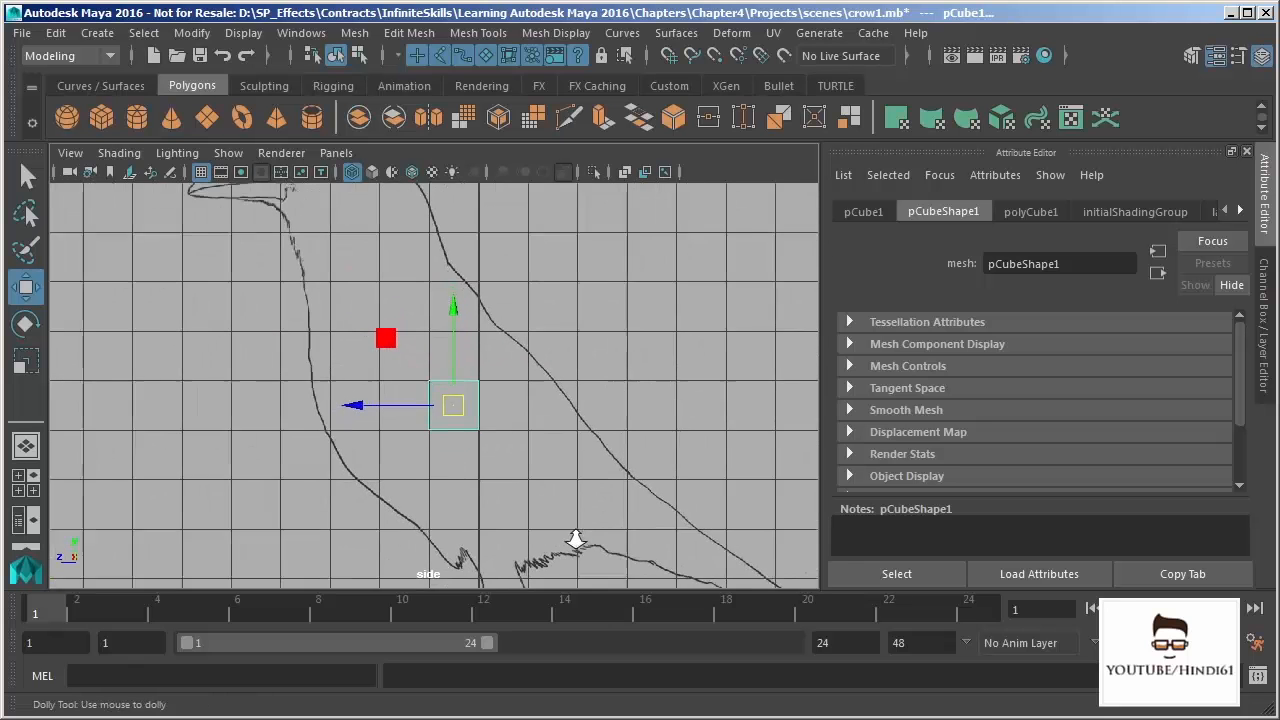
{"action": "middle_click_drag", "start_coordinate": [468, 415], "coordinate": [466, 357], "text": "alt"}
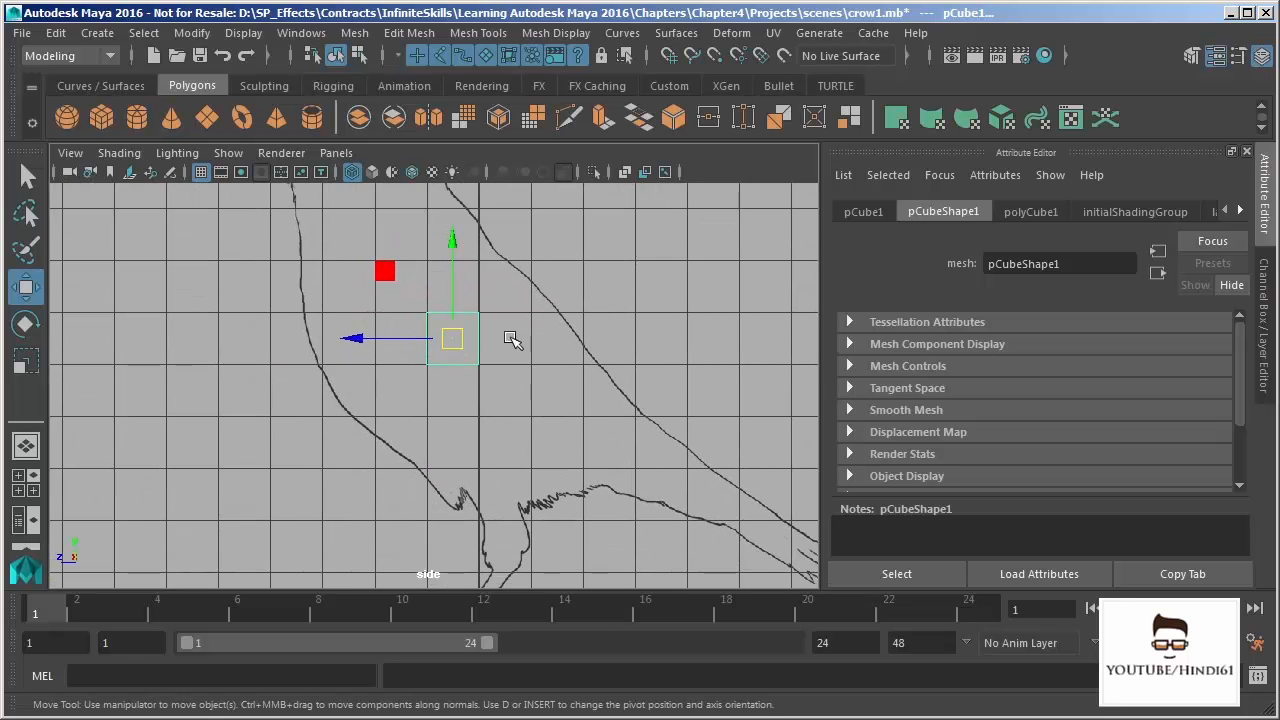
{"action": "mouse_move", "coordinate": [578, 381]}
{"action": "middle_mouse_down", "text": "alt"}
{"action": "mouse_move", "coordinate": [586, 429]}
{"action": "mouse_move", "coordinate": [594, 397]}
{"action": "middle_mouse_up", "text": "alt"}
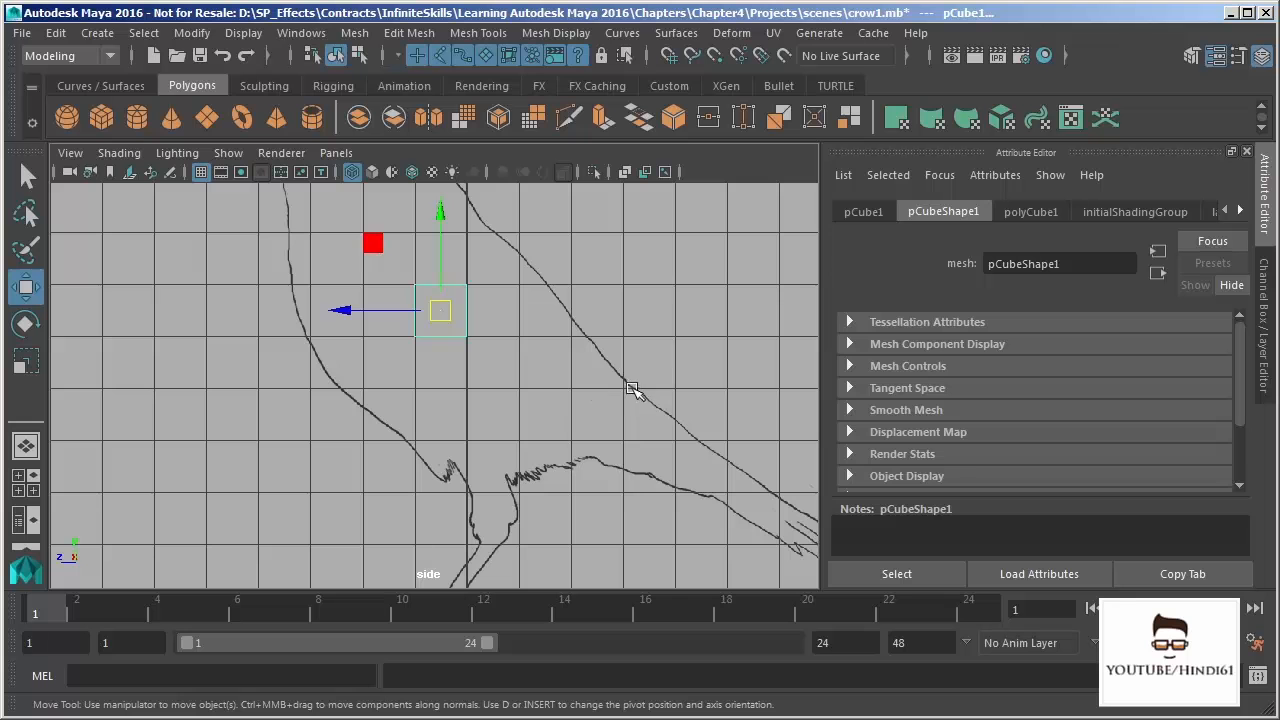
Step: Switch to the full-size perspective view and frame the cube
{"action": "key", "text": "space"}
{"action": "key", "text": "space"}
{"action": "key", "text": "space"}
{"action": "left_click_drag", "start_coordinate": [367, 288], "coordinate": [505, 520], "text": "alt"}
{"action": "right_click_drag", "start_coordinate": [505, 520], "coordinate": [522, 540], "text": "alt"}
{"action": "middle_click_drag", "start_coordinate": [552, 411], "coordinate": [500, 526], "text": "alt"}
{"action": "right_click_drag", "start_coordinate": [495, 388], "coordinate": [538, 434], "text": "alt"}
{"action": "left_click_drag", "start_coordinate": [538, 435], "coordinate": [565, 432], "text": "alt"}
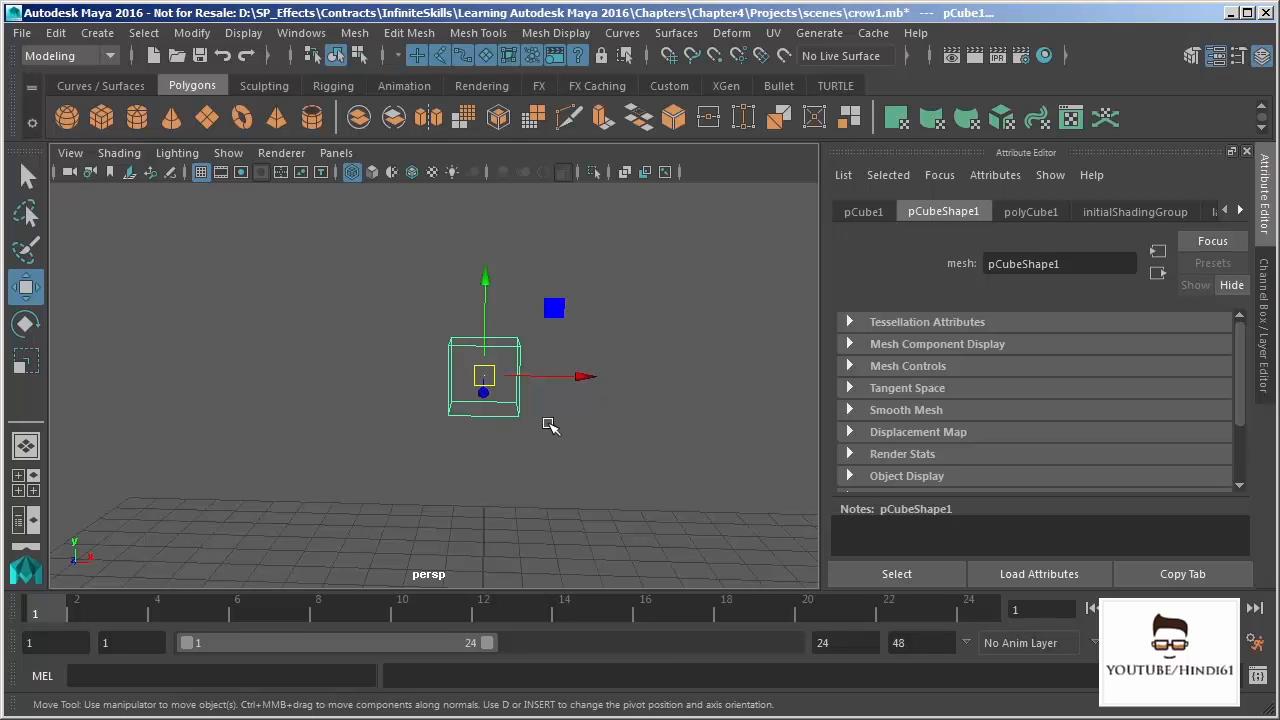
Step: Set the cube's Subdivisions Width to 2 in its polyCube1 inputs
{"action": "left_click", "coordinate": [1266, 302]}
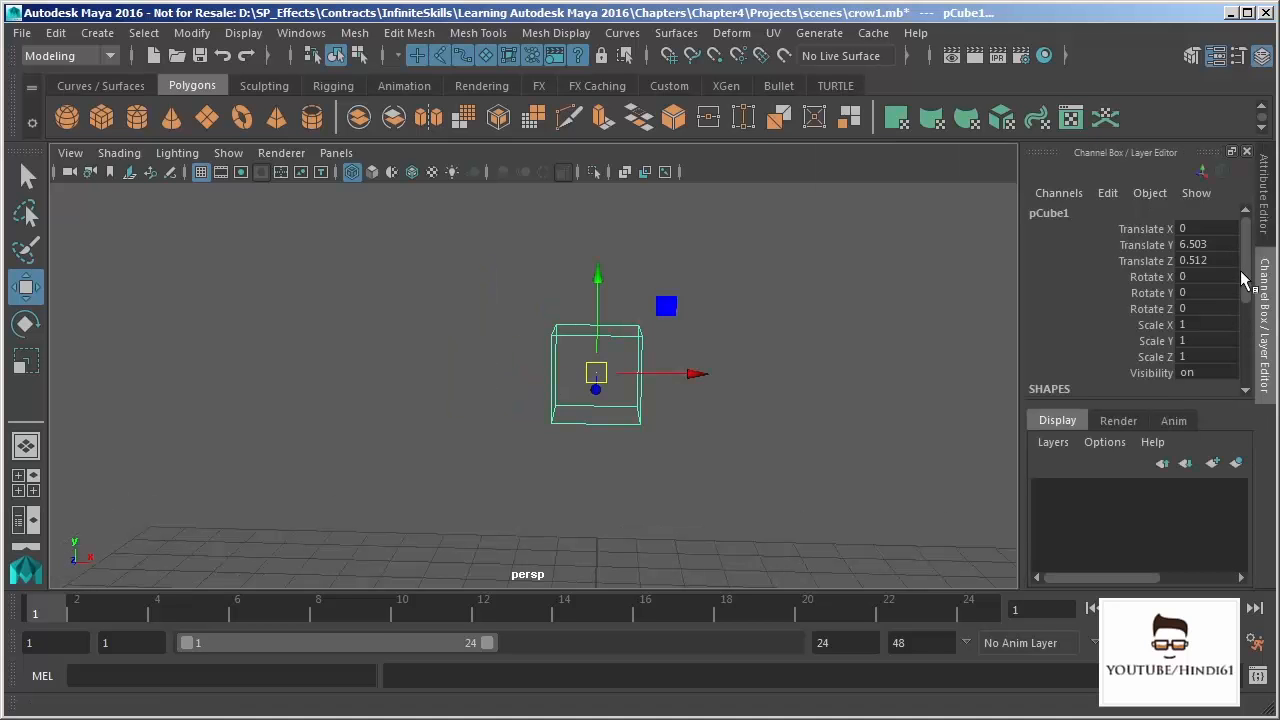
{"action": "scroll", "coordinate": [1240, 300], "scroll_direction": "down", "scroll_amount": 3}
{"action": "scroll", "coordinate": [1240, 298], "scroll_direction": "down", "scroll_amount": 4}
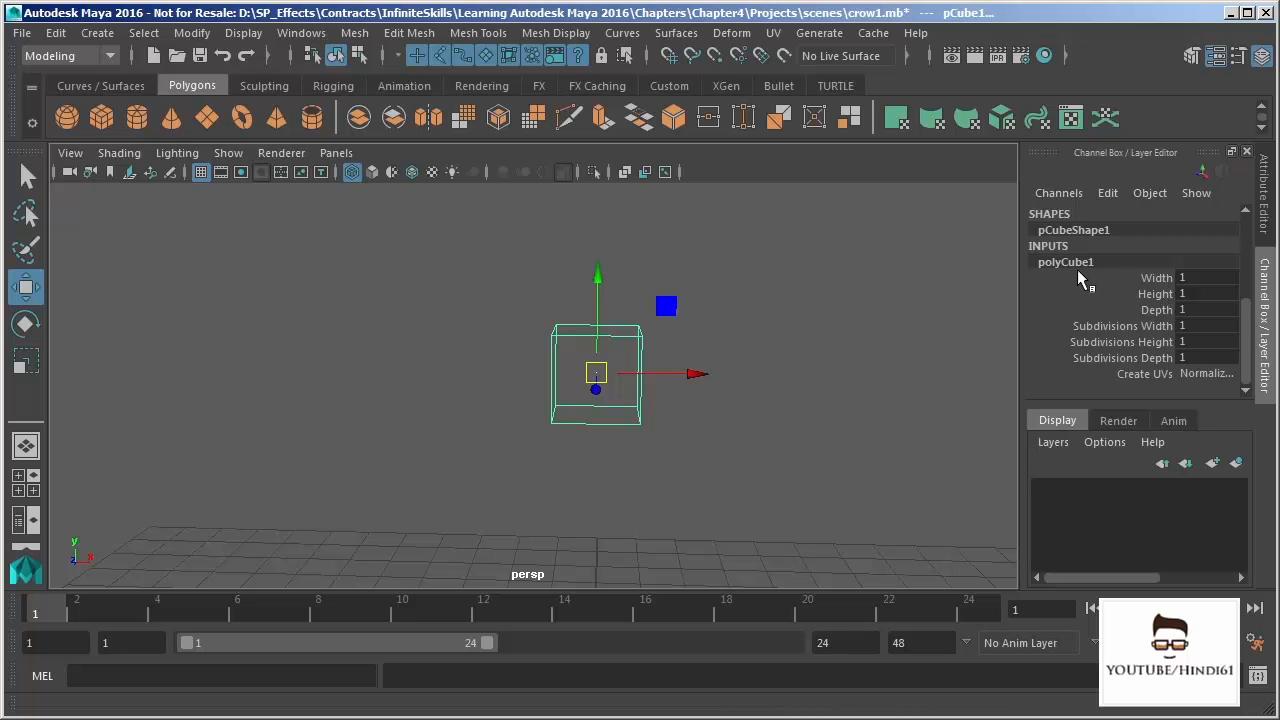
{"action": "left_click", "coordinate": [1118, 327]}
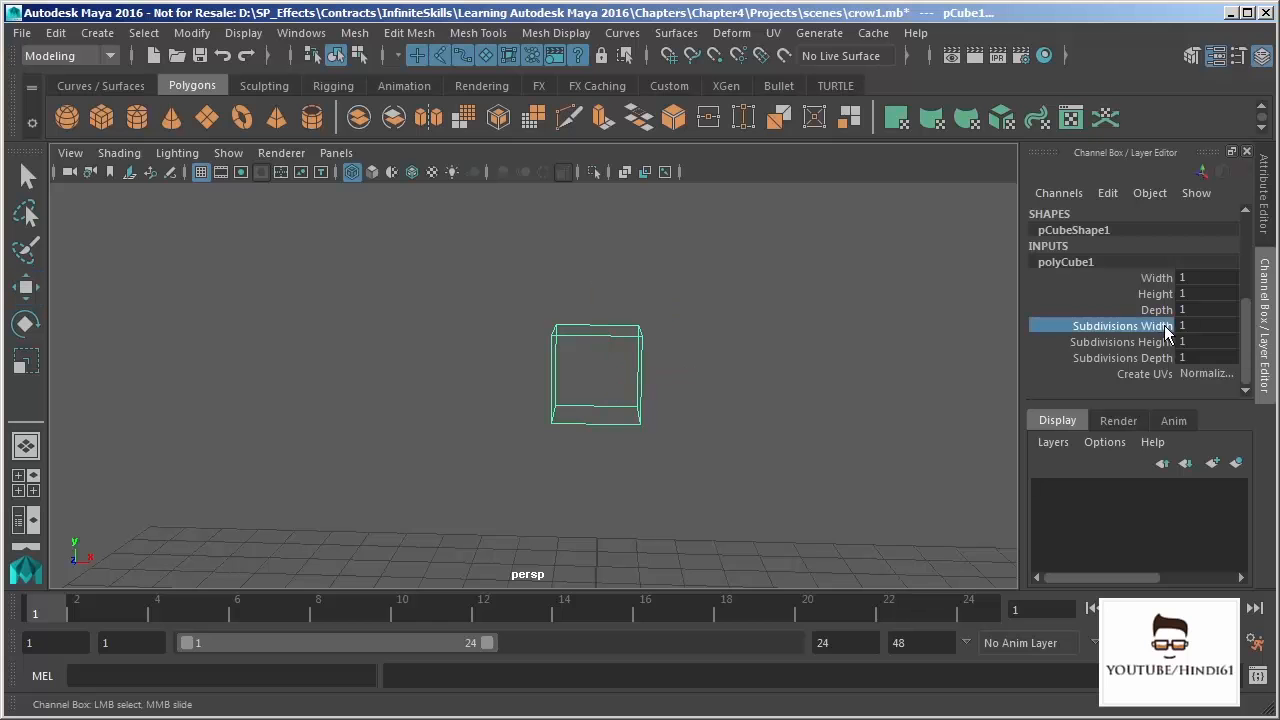
{"action": "middle_click_drag", "start_coordinate": [731, 385], "coordinate": [740, 403]}
{"action": "left_click_drag", "start_coordinate": [758, 375], "coordinate": [714, 388], "text": "alt"}
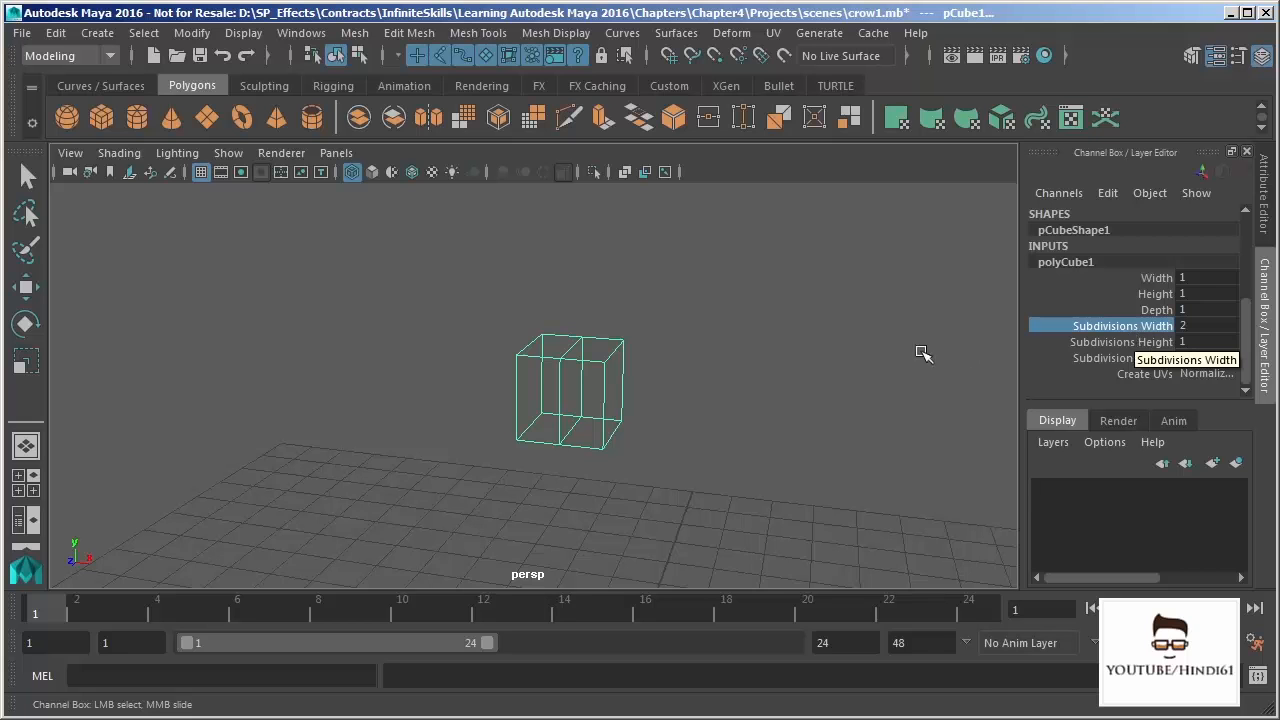
{"action": "mouse_move", "coordinate": [752, 356]}
{"action": "middle_mouse_down"}
{"action": "mouse_move", "coordinate": [826, 354]}
{"action": "mouse_move", "coordinate": [729, 354]}
{"action": "mouse_move", "coordinate": [766, 363]}
{"action": "mouse_move", "coordinate": [747, 361]}
{"action": "middle_mouse_up"}
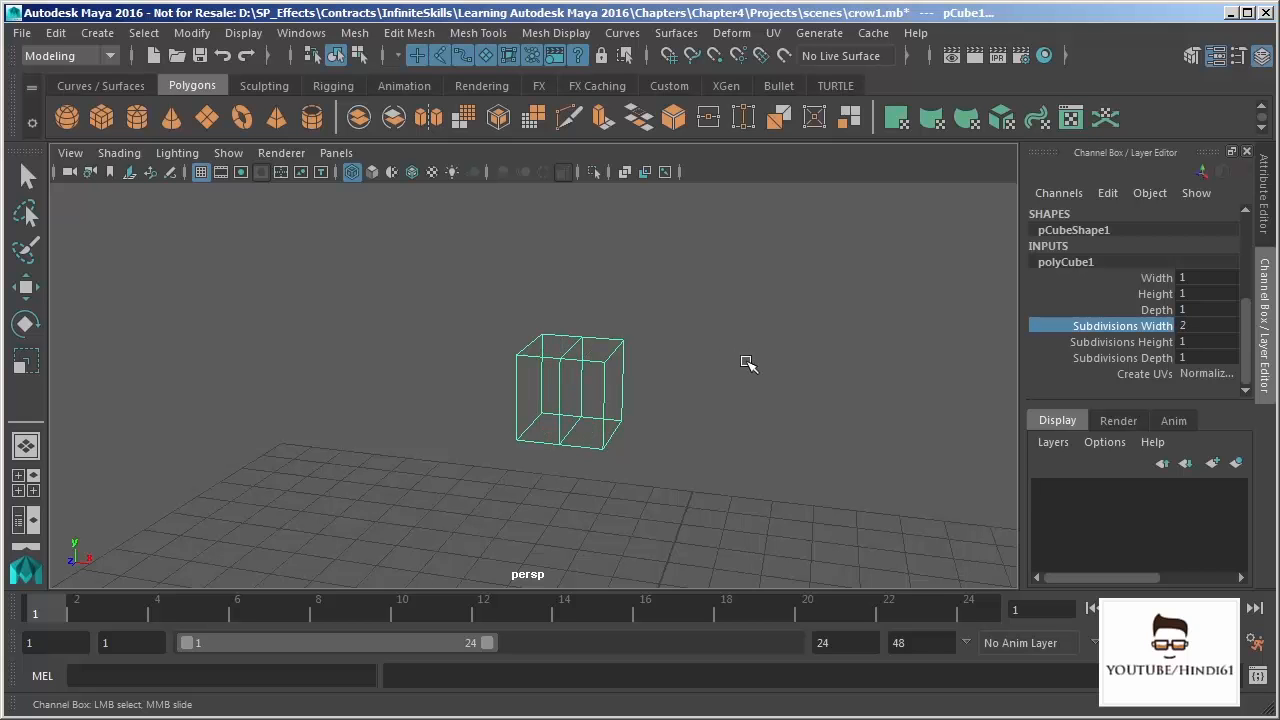
{"action": "left_click_drag", "start_coordinate": [724, 388], "coordinate": [727, 371], "text": "alt"}
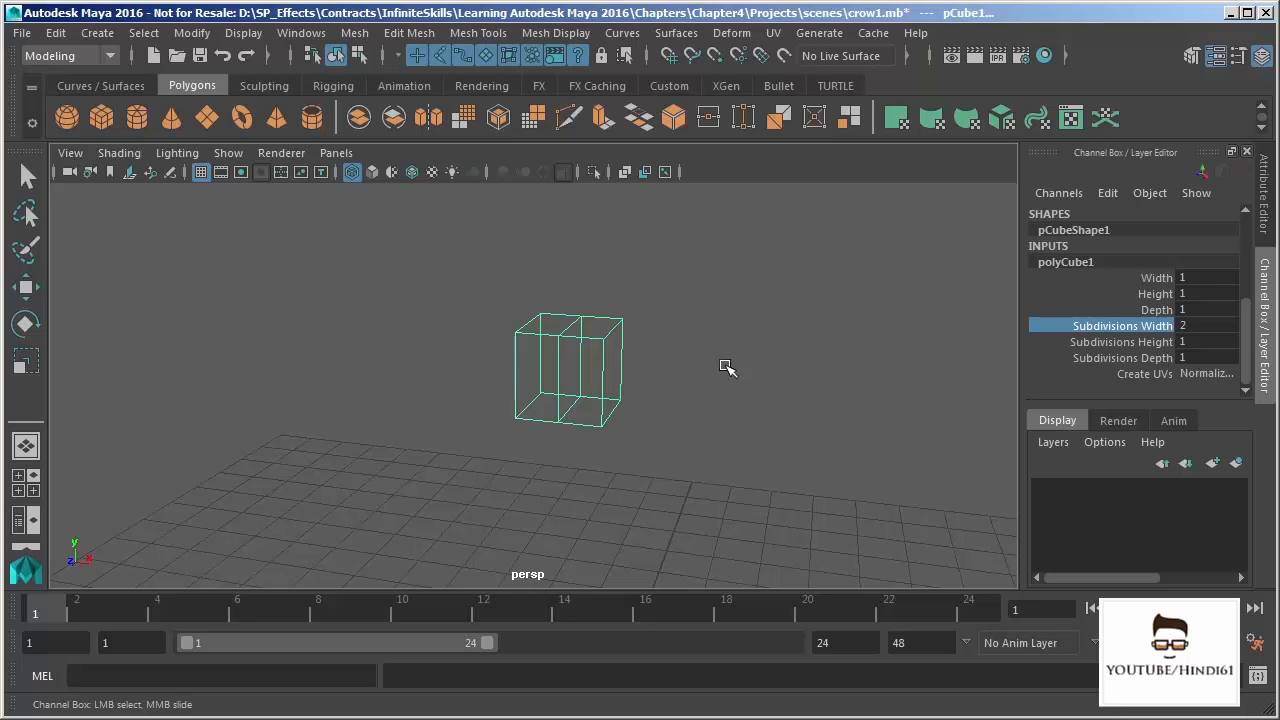
Step: Show the Modeling Toolkit and examine its Symmetry options
{"action": "left_click", "coordinate": [1191, 57]}
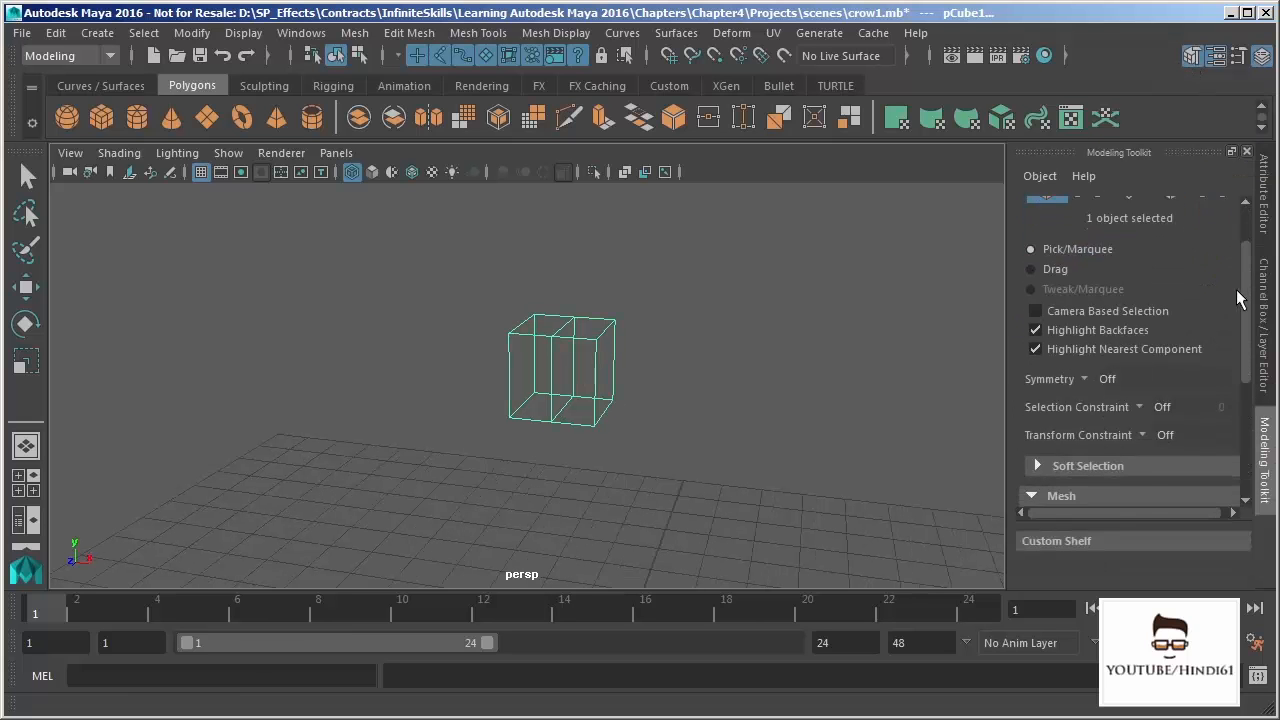
{"action": "left_click_drag", "start_coordinate": [1245, 265], "coordinate": [1245, 335]}
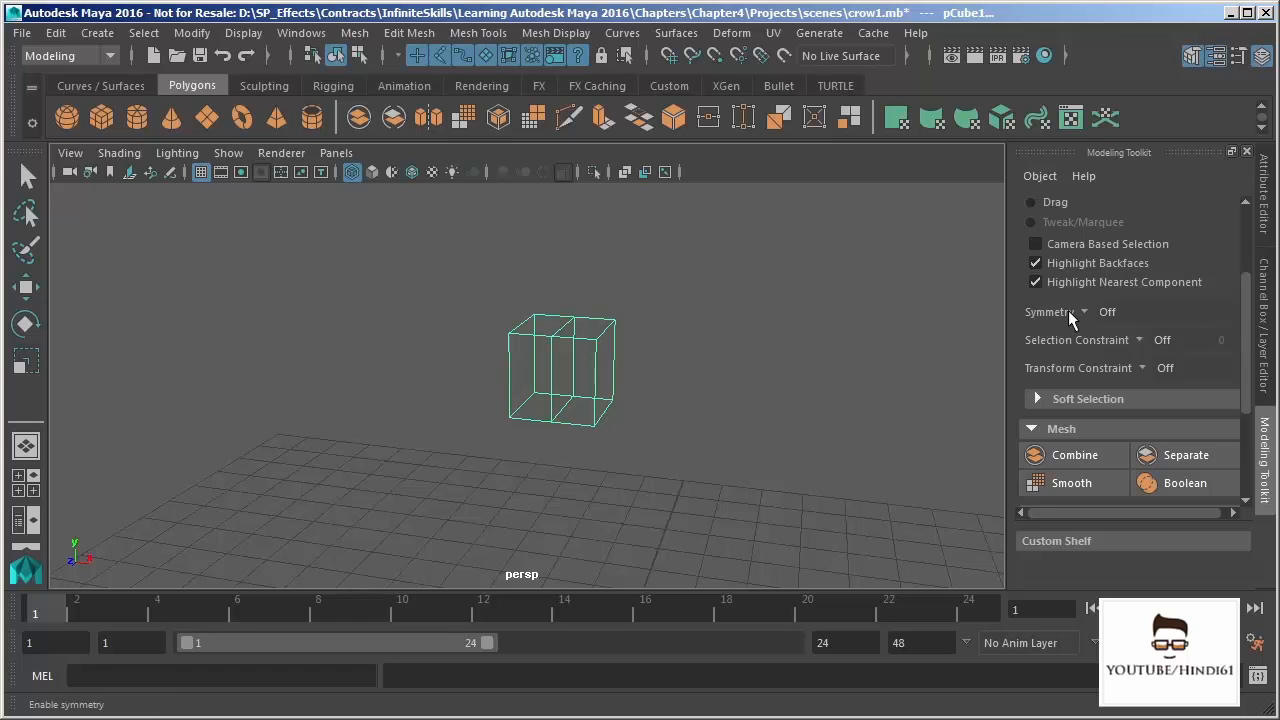
{"action": "left_click", "coordinate": [1084, 313]}
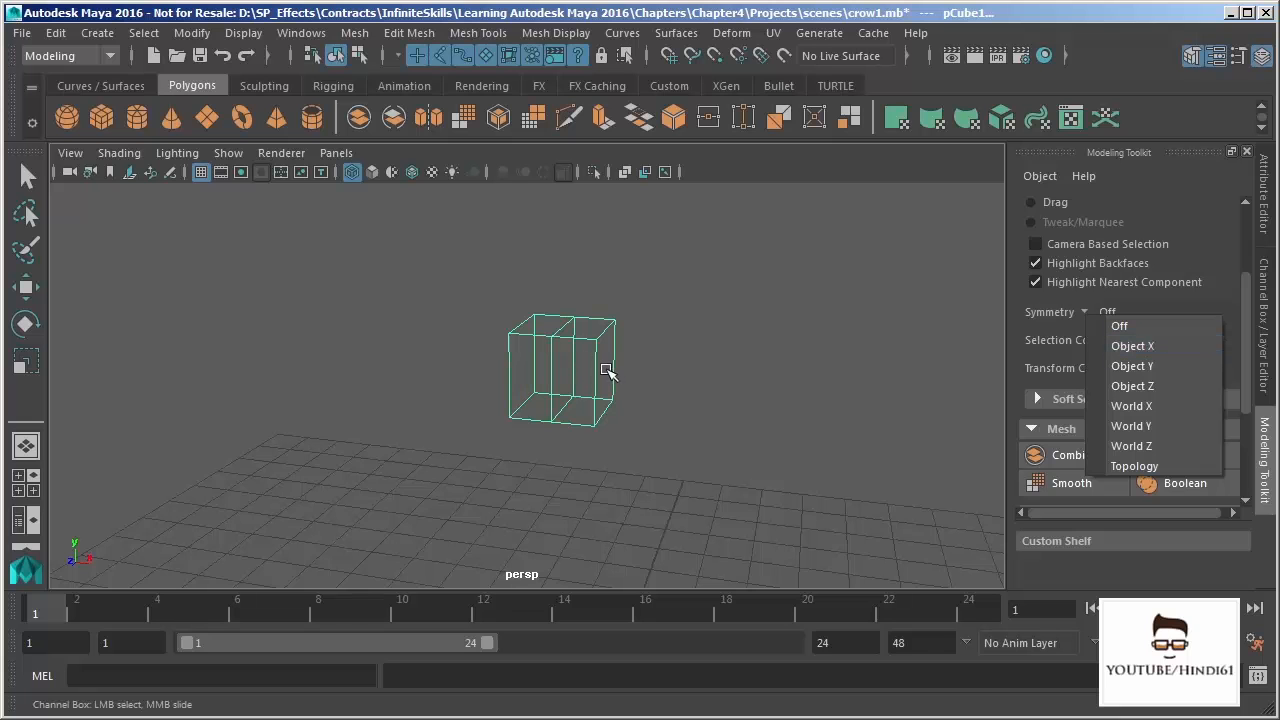
{"action": "left_click_drag", "start_coordinate": [101, 573], "coordinate": [116, 568], "text": "alt"}
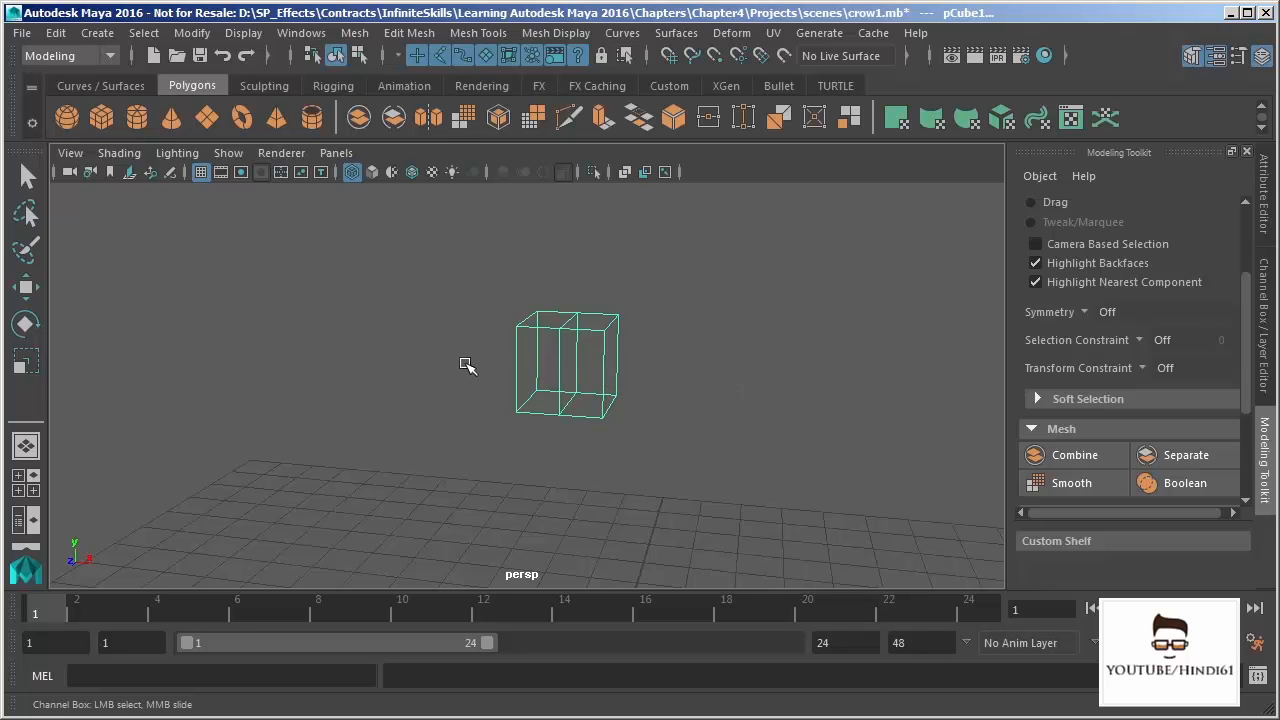
{"action": "left_click", "coordinate": [1086, 312]}
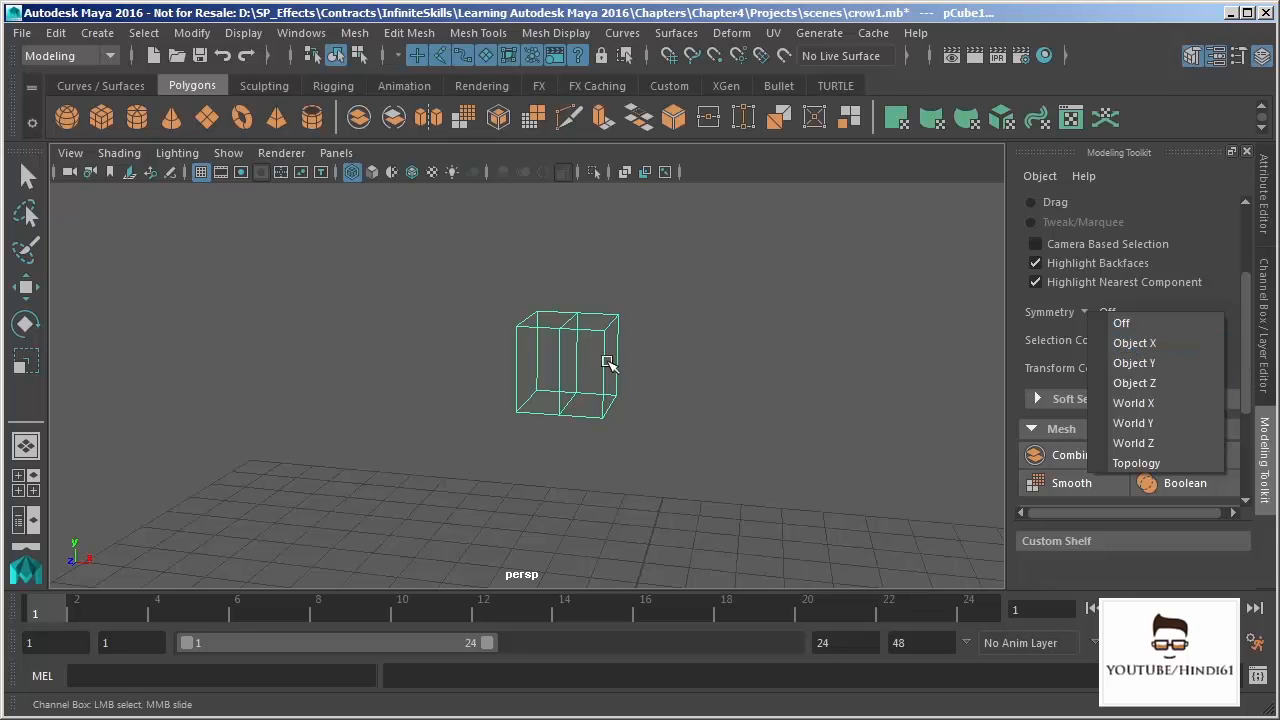
Step: Try rotating the cube about 74 degrees around its Y axis and undo the rotation
{"action": "left_click", "coordinate": [620, 390]}
{"action": "key", "text": "e"}
{"action": "left_click_drag", "start_coordinate": [590, 390], "coordinate": [695, 364]}
{"action": "left_click_drag", "start_coordinate": [717, 419], "coordinate": [651, 466], "text": "alt"}
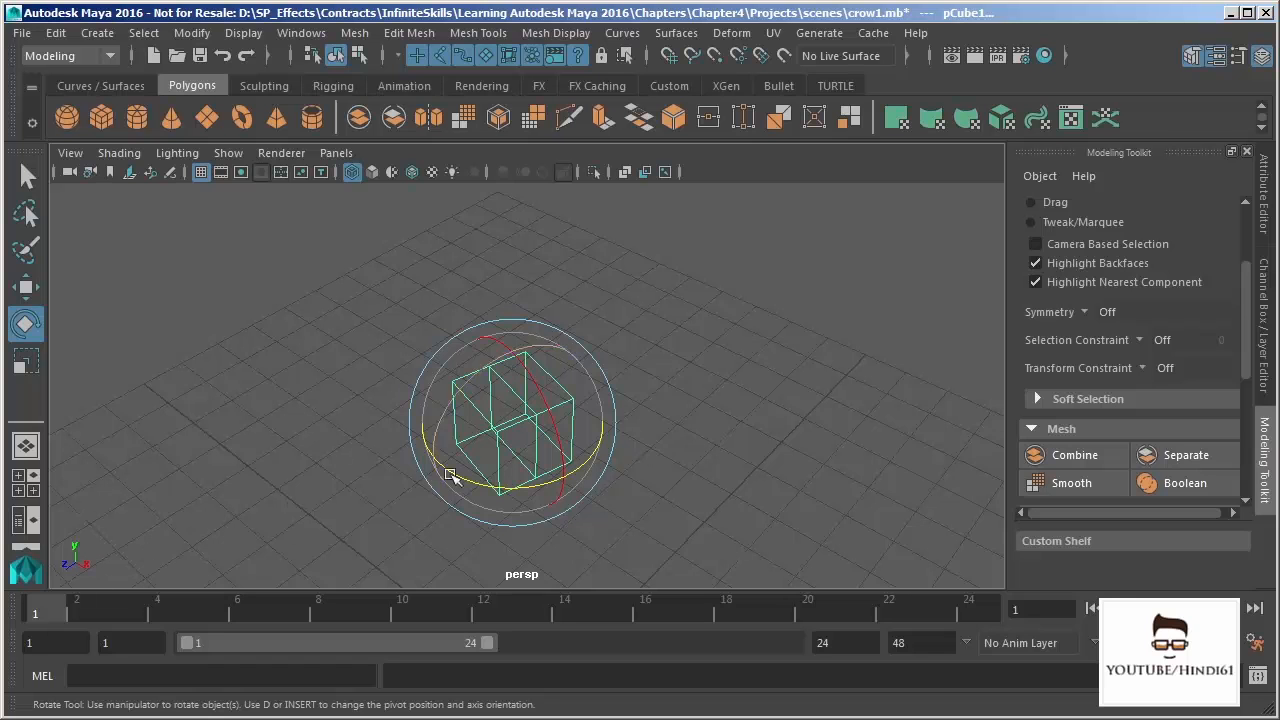
{"action": "key", "text": "r"}
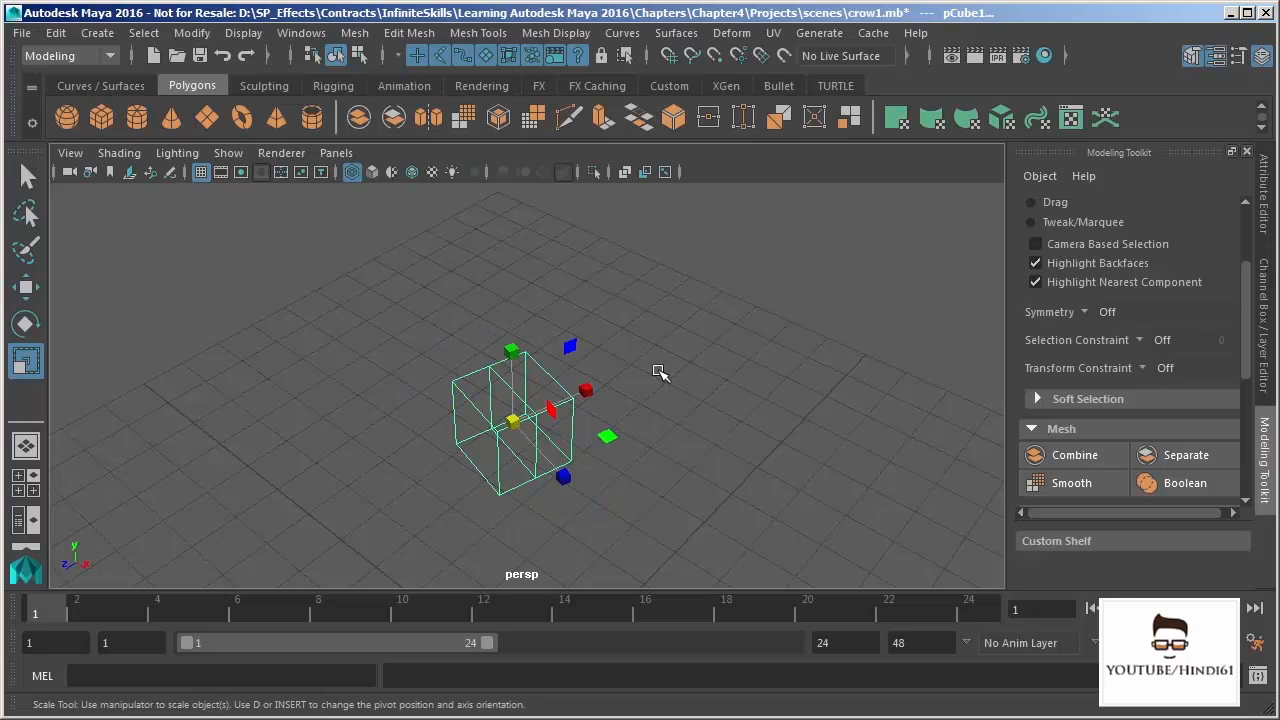
{"action": "key", "text": "ctrl+z"}
Step: Set the modeling symmetry to Object X
{"action": "left_click", "coordinate": [1084, 312]}
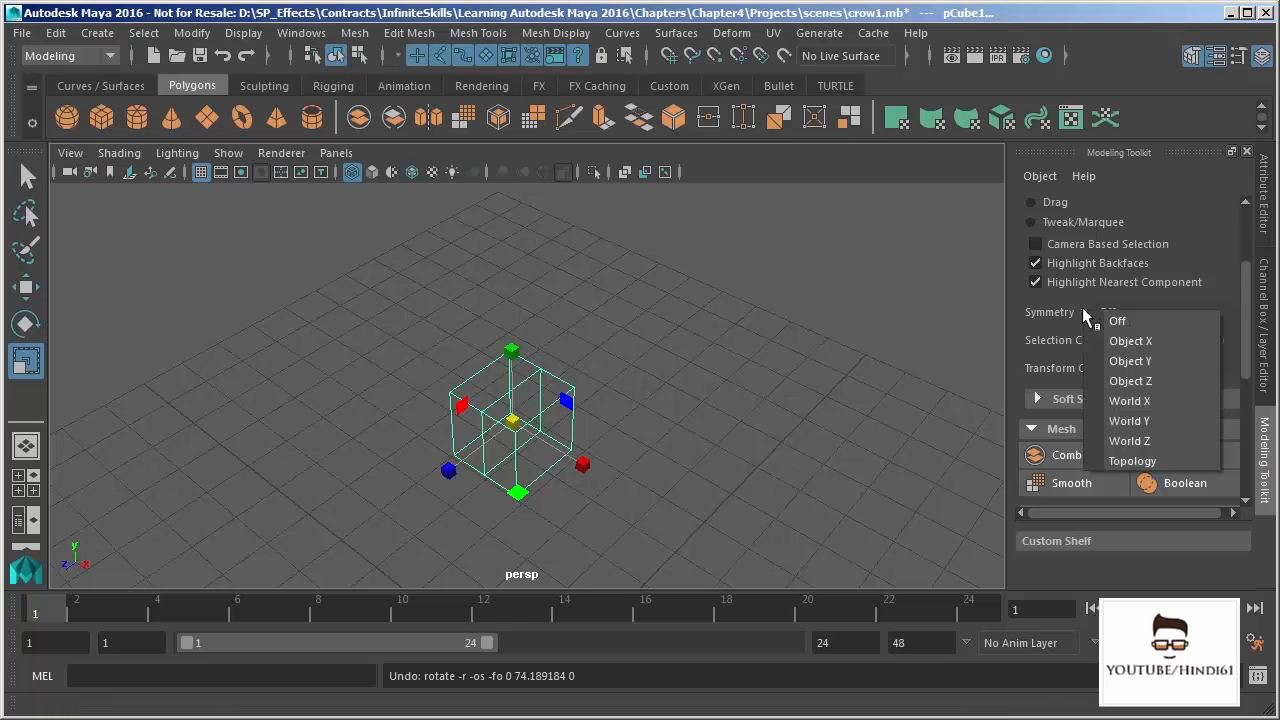
{"action": "left_click", "coordinate": [1115, 340]}
Step: Switch the cube to face mode and select its side face to check the Object X symmetry, clearing the selection at the end
{"action": "left_click_drag", "start_coordinate": [669, 461], "coordinate": [643, 371], "text": "alt"}
{"action": "key", "text": "w"}
{"action": "right_click", "coordinate": [605, 375]}
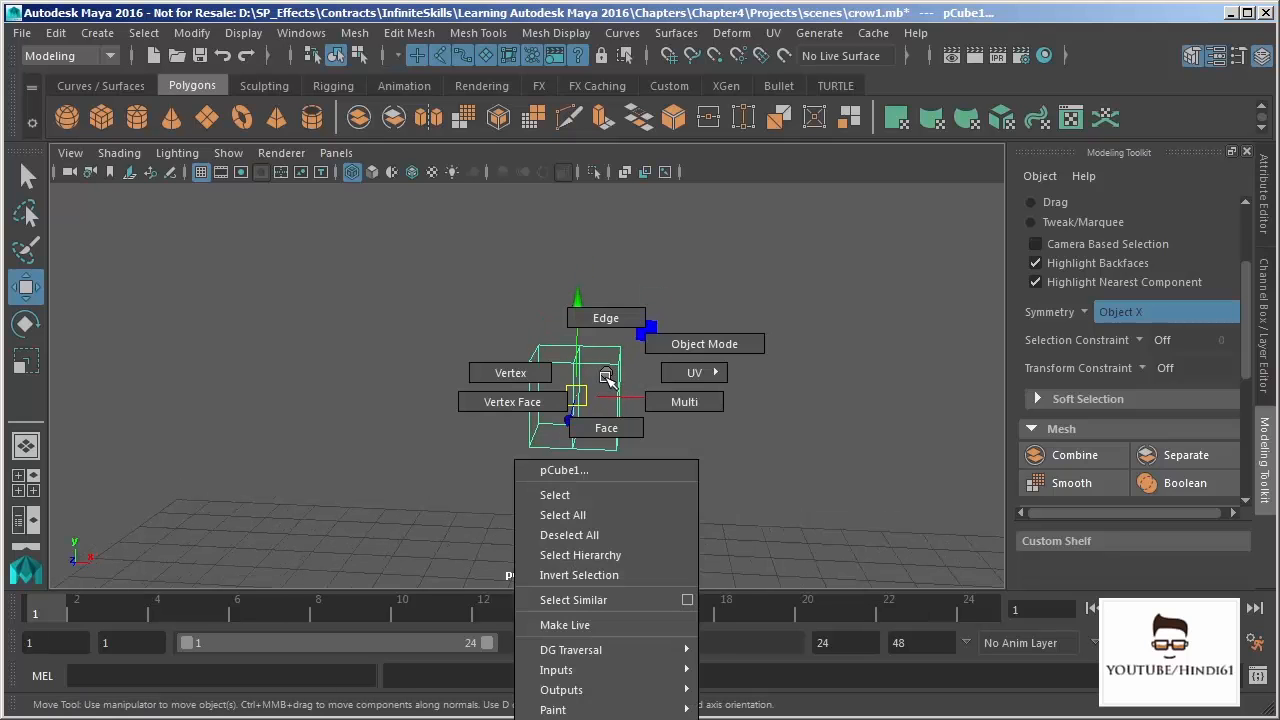
{"action": "left_click_drag", "start_coordinate": [657, 409], "coordinate": [575, 411], "text": "alt"}
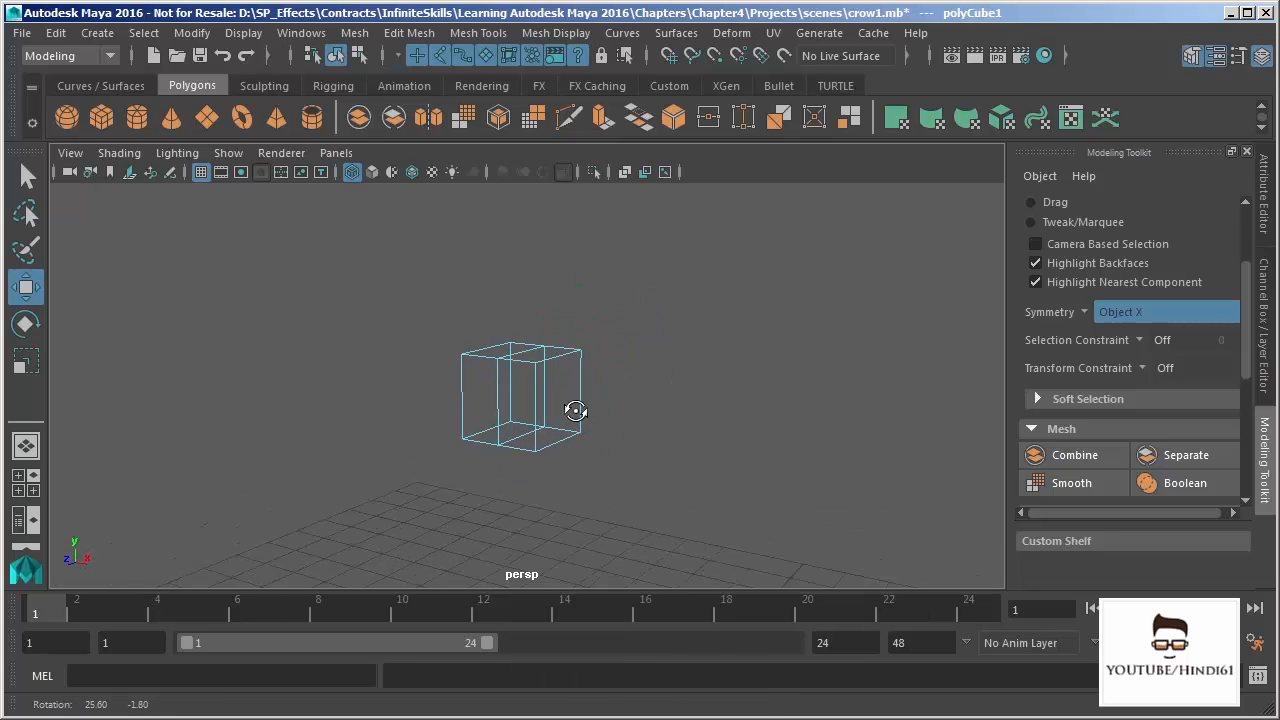
{"action": "left_click", "coordinate": [565, 396]}
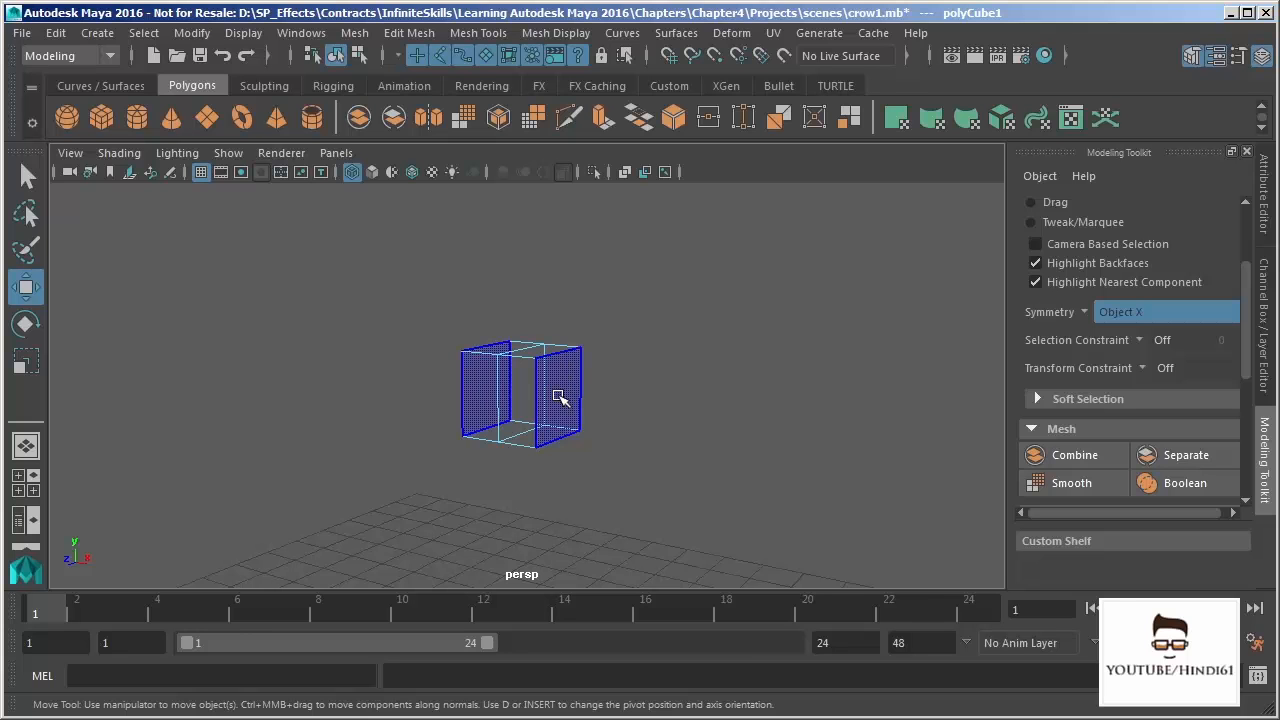
{"action": "left_click", "coordinate": [597, 455]}
{"action": "left_click", "coordinate": [566, 409]}
{"action": "left_click_drag", "start_coordinate": [566, 409], "coordinate": [592, 413], "text": "alt"}
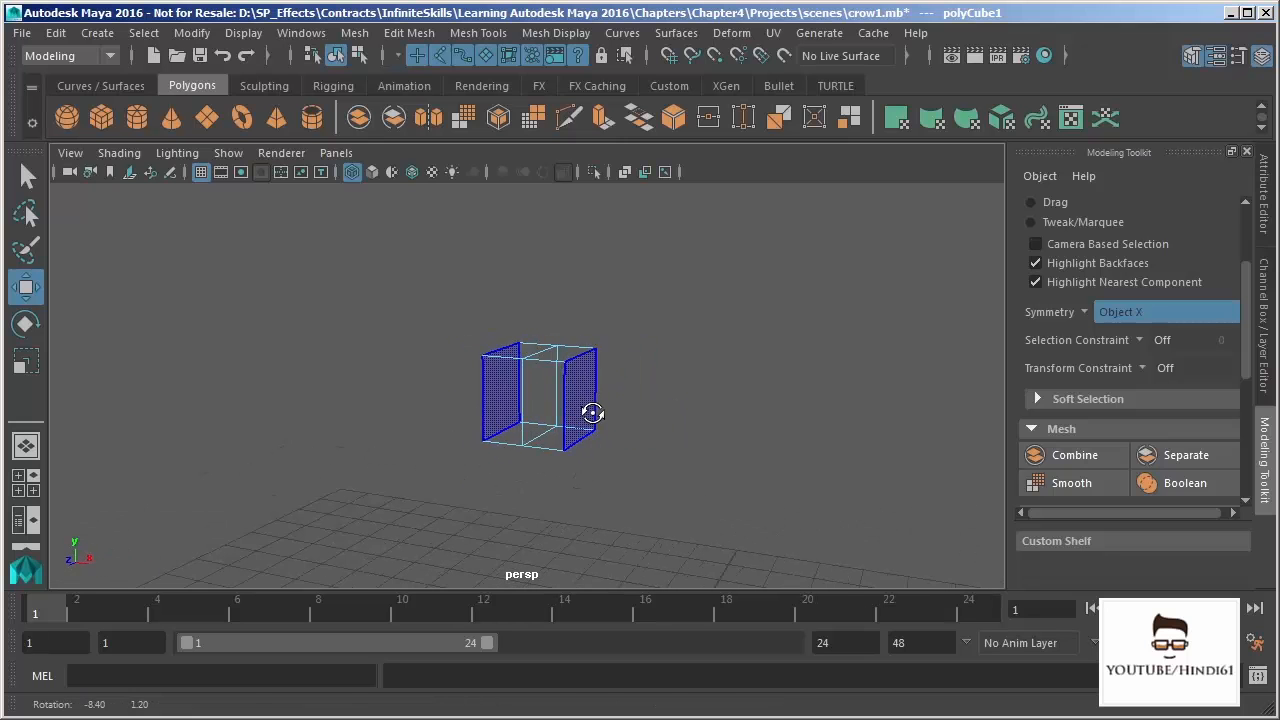
{"action": "left_click", "coordinate": [640, 426]}
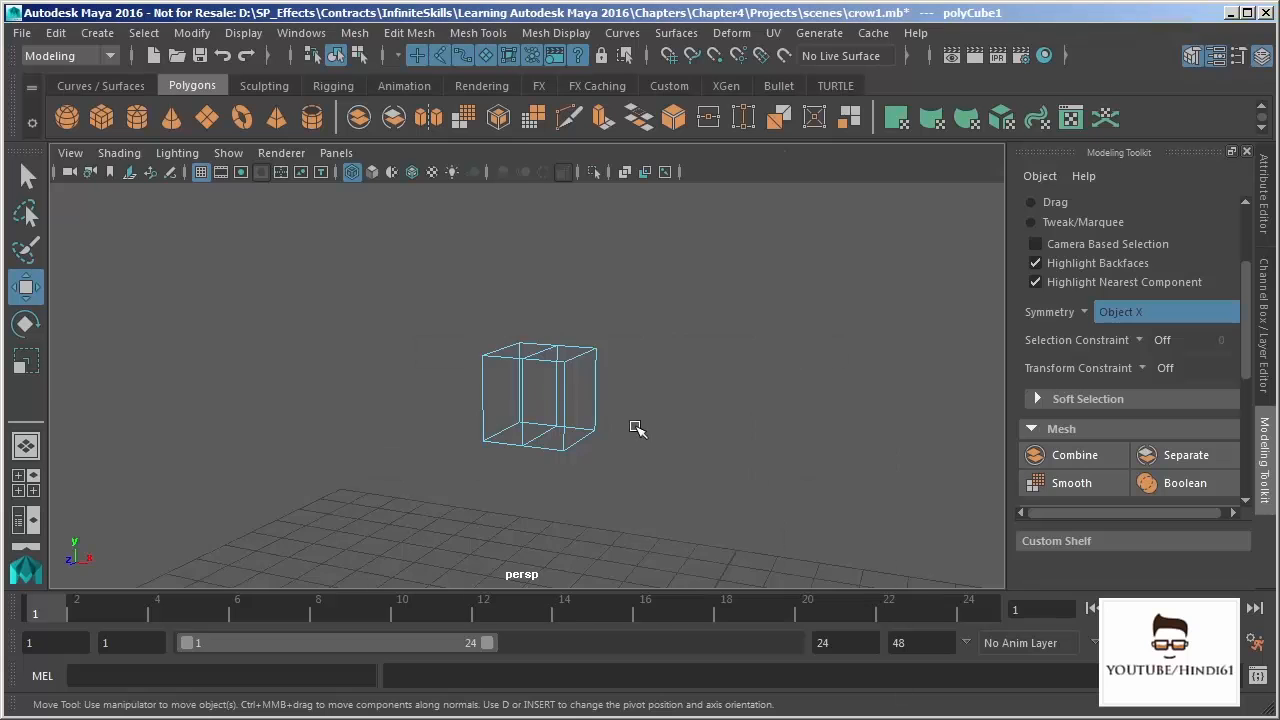
Step: Return the cube to object mode in the side view and scale it uniformly to about 3.46 over the crow's body
{"action": "key", "text": "space"}
{"action": "key", "text": "space"}
{"action": "scroll", "coordinate": [620, 350], "scroll_direction": "down", "scroll_amount": 2}
{"action": "left_click", "coordinate": [543, 318]}
{"action": "scroll", "coordinate": [586, 400], "scroll_direction": "down", "scroll_amount": 2}
{"action": "right_click", "coordinate": [563, 375]}
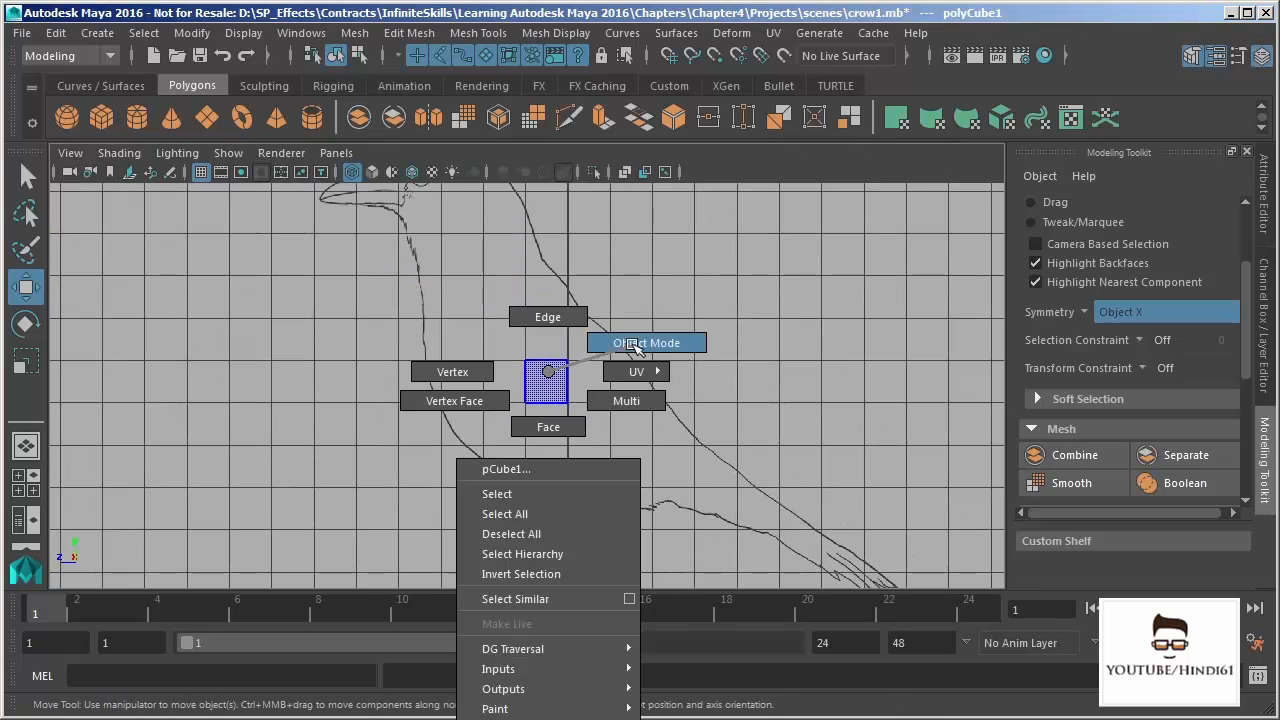
{"action": "left_click", "coordinate": [592, 356]}
{"action": "key", "text": "r"}
{"action": "left_click_drag", "start_coordinate": [549, 377], "coordinate": [627, 373]}
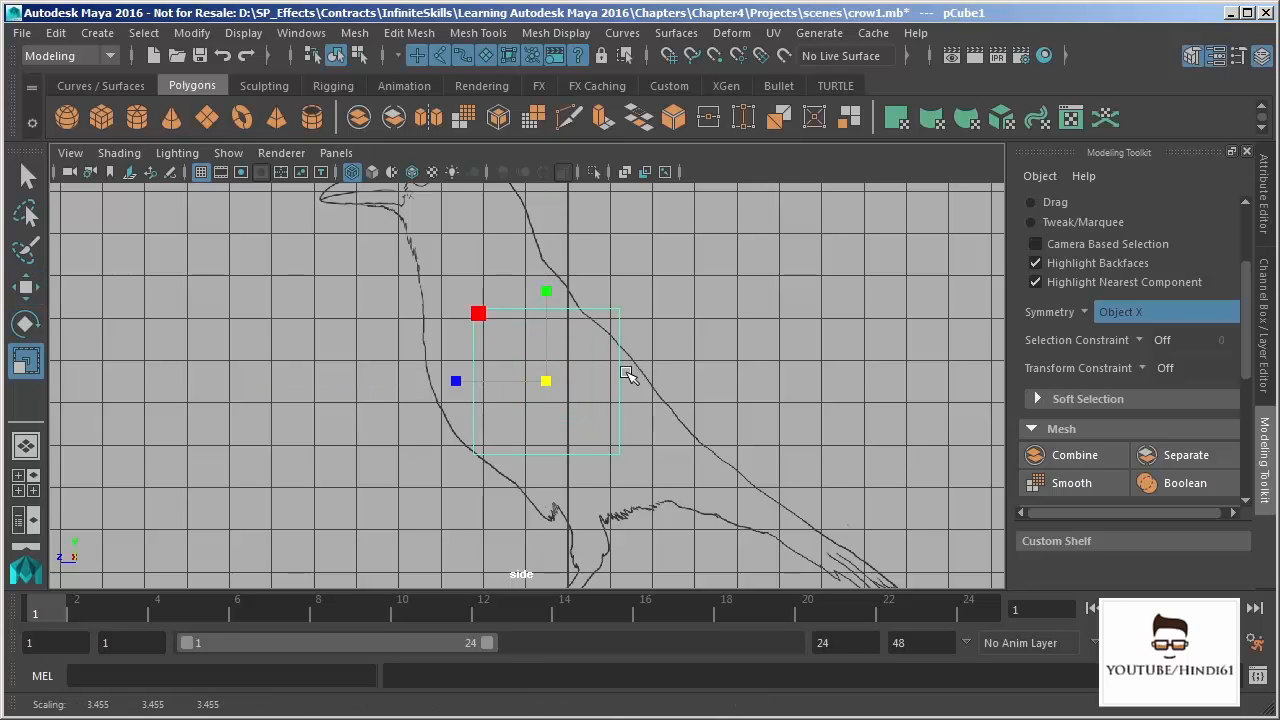
Step: Rotate the cube in the side view to follow the slope of the crow's body, and enlarge and shift it toward the chest
{"action": "key", "text": "e"}
{"action": "left_click_drag", "start_coordinate": [503, 306], "coordinate": [366, 337]}
{"action": "right_click_drag", "start_coordinate": [366, 337], "coordinate": [563, 357], "text": "alt"}
{"action": "middle_click_drag", "start_coordinate": [563, 357], "coordinate": [643, 334], "text": "alt"}
{"action": "key", "text": "r"}
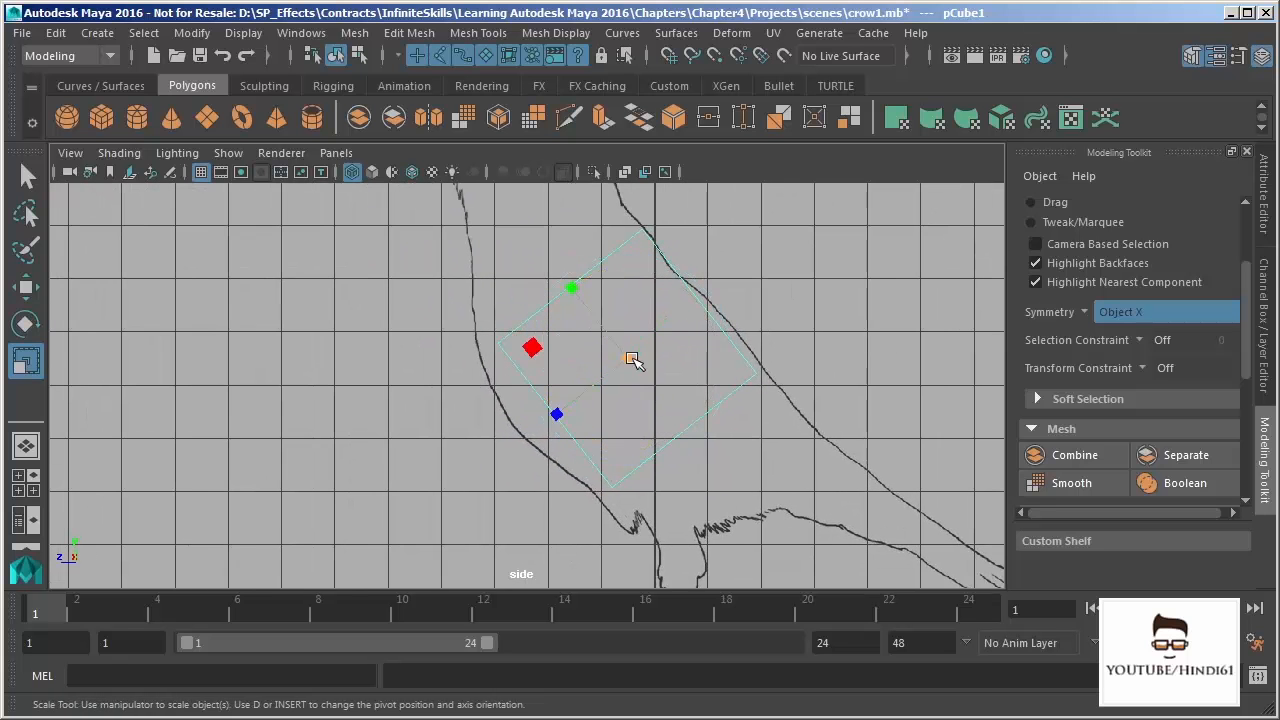
{"action": "key", "text": "w"}
{"action": "mouse_move", "coordinate": [629, 357]}
{"action": "left_mouse_down"}
{"action": "mouse_move", "coordinate": [606, 358]}
{"action": "mouse_move", "coordinate": [641, 358]}
{"action": "left_mouse_up"}
{"action": "key", "text": "r"}
{"action": "middle_click_drag", "start_coordinate": [641, 358], "coordinate": [657, 331], "text": "alt"}
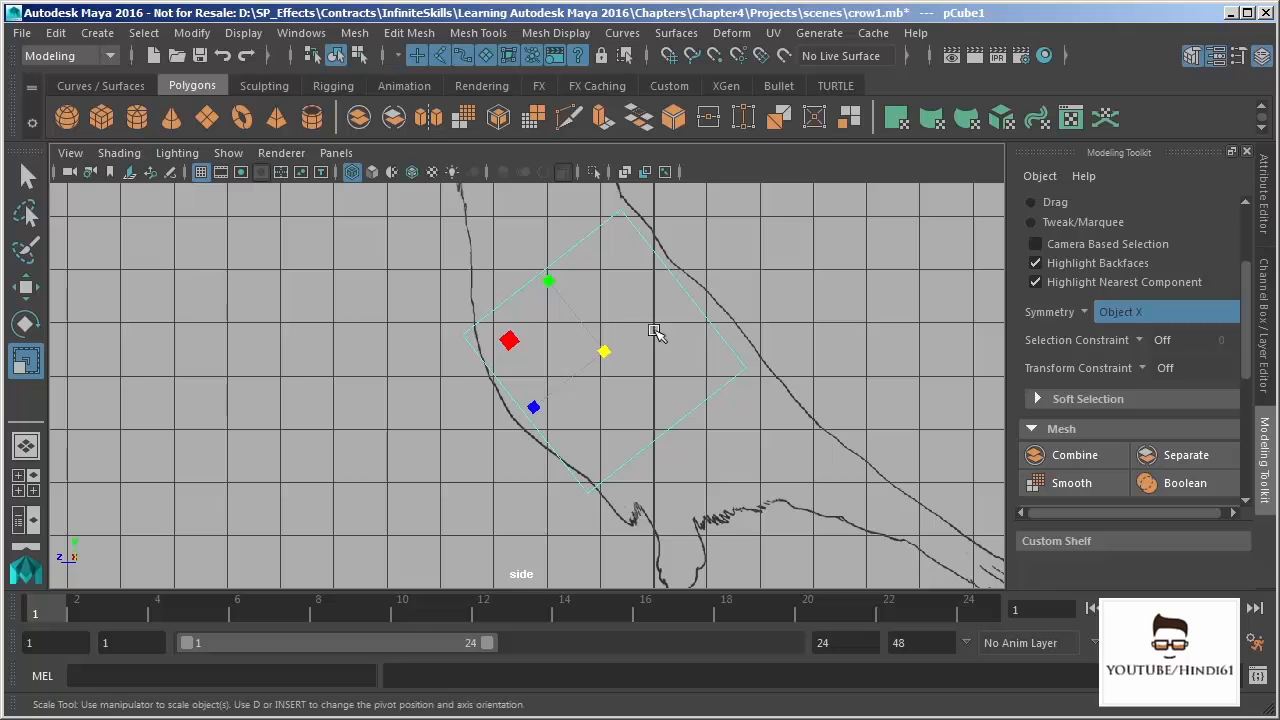
{"action": "middle_click_drag", "start_coordinate": [725, 405], "coordinate": [698, 388], "text": "alt"}
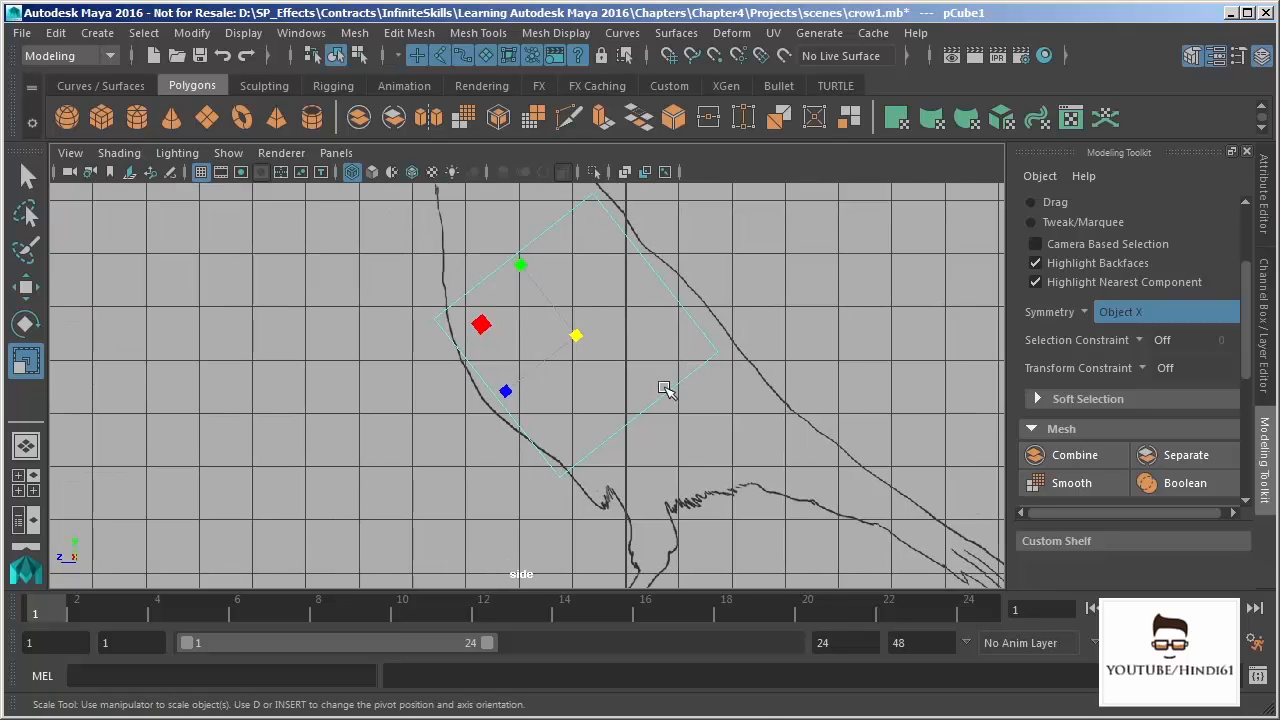
Step: Move, rotate and rescale the cube so its corners meet the crow's back, chest and belly outlines
{"action": "key", "text": "w"}
{"action": "left_click_drag", "start_coordinate": [590, 340], "coordinate": [620, 374]}
{"action": "key", "text": "r"}
{"action": "left_click_drag", "start_coordinate": [560, 302], "coordinate": [631, 380]}
{"action": "key", "text": "w"}
{"action": "key", "text": "e"}
{"action": "left_click_drag", "start_coordinate": [622, 286], "coordinate": [588, 316]}
{"action": "key", "text": "w"}
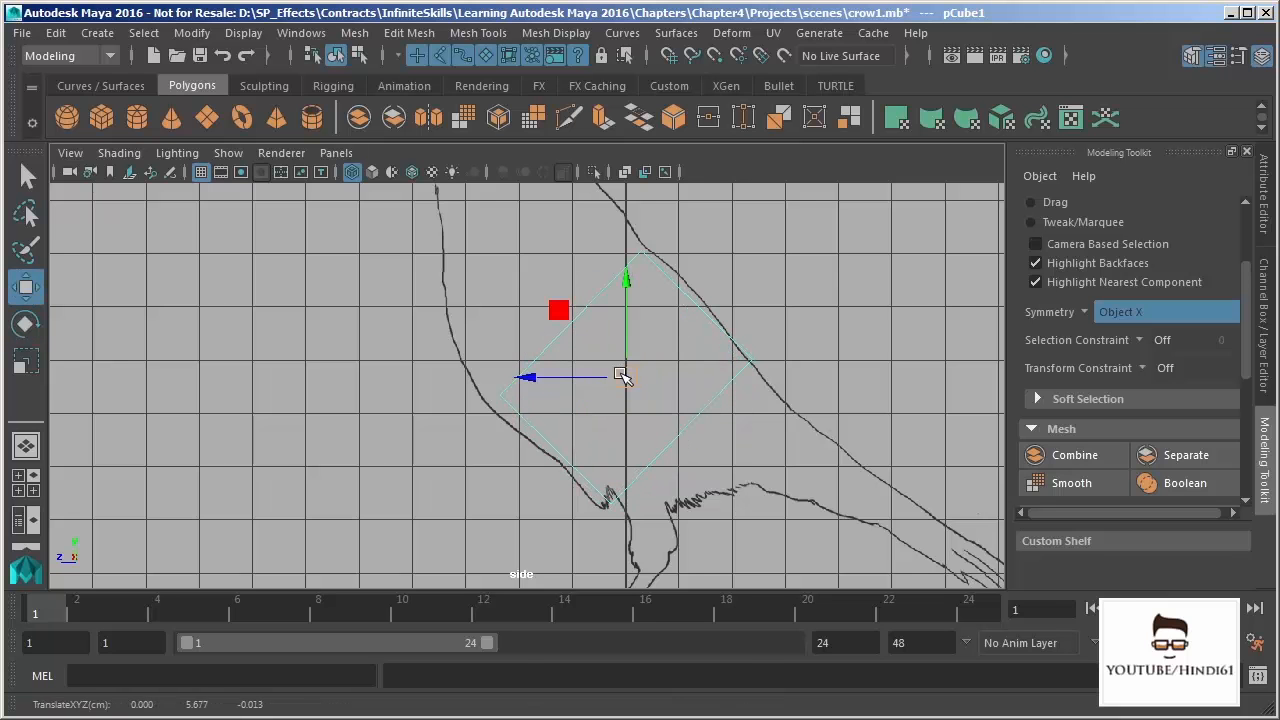
{"action": "key", "text": "r"}
{"action": "left_click_drag", "start_coordinate": [620, 380], "coordinate": [628, 383]}
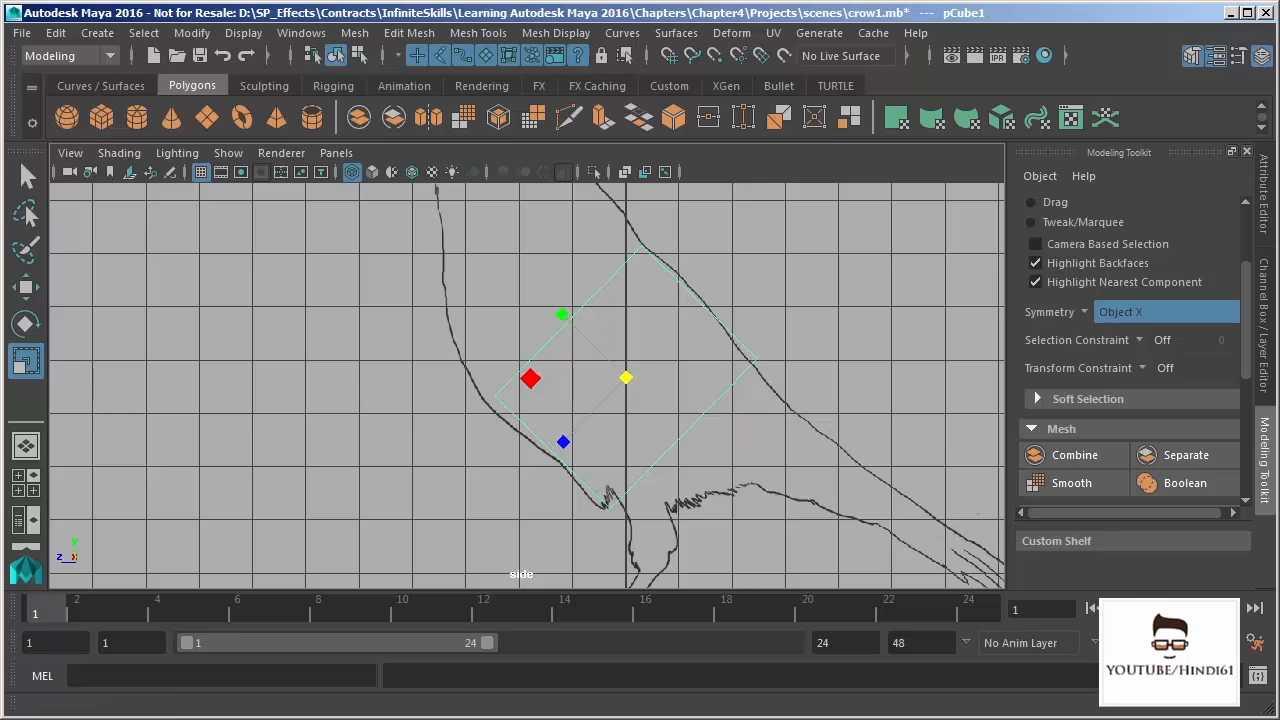
Step: Move the vertices at the cube's four side-view corners onto the crow's back, belly and chest outlines
{"action": "right_click_drag", "start_coordinate": [727, 302], "coordinate": [609, 306]}
{"action": "left_click_drag", "start_coordinate": [597, 212], "coordinate": [664, 263]}
{"action": "key", "text": "w"}
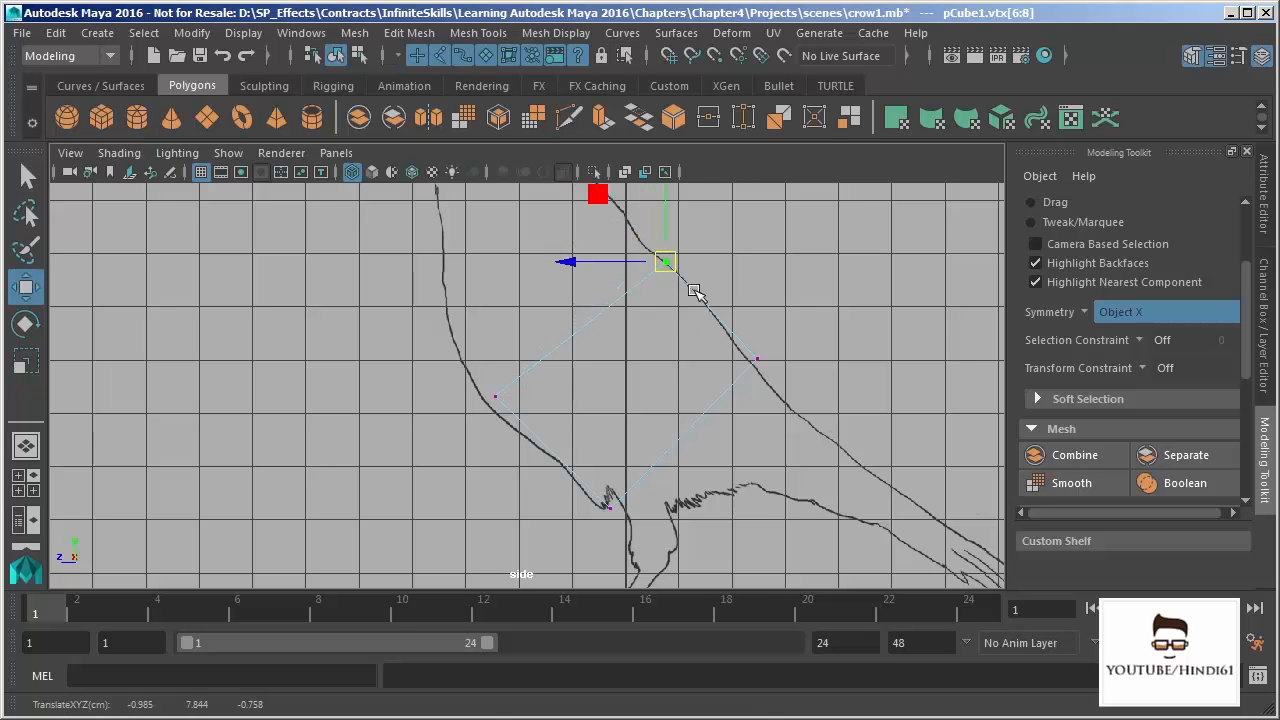
{"action": "left_click_drag", "start_coordinate": [780, 382], "coordinate": [736, 338]}
{"action": "left_click_drag", "start_coordinate": [757, 358], "coordinate": [740, 350]}
{"action": "left_click", "coordinate": [610, 508]}
{"action": "left_click_drag", "start_coordinate": [610, 506], "coordinate": [588, 492]}
{"action": "left_click_drag", "start_coordinate": [454, 378], "coordinate": [505, 403]}
{"action": "mouse_move", "coordinate": [495, 397]}
{"action": "left_mouse_down"}
{"action": "mouse_move", "coordinate": [480, 391]}
{"action": "mouse_move", "coordinate": [483, 401]}
{"action": "left_mouse_up"}
{"action": "right_click_drag", "start_coordinate": [866, 412], "coordinate": [766, 351], "text": "alt"}
{"action": "middle_click_drag", "start_coordinate": [766, 351], "coordinate": [760, 386], "text": "alt"}
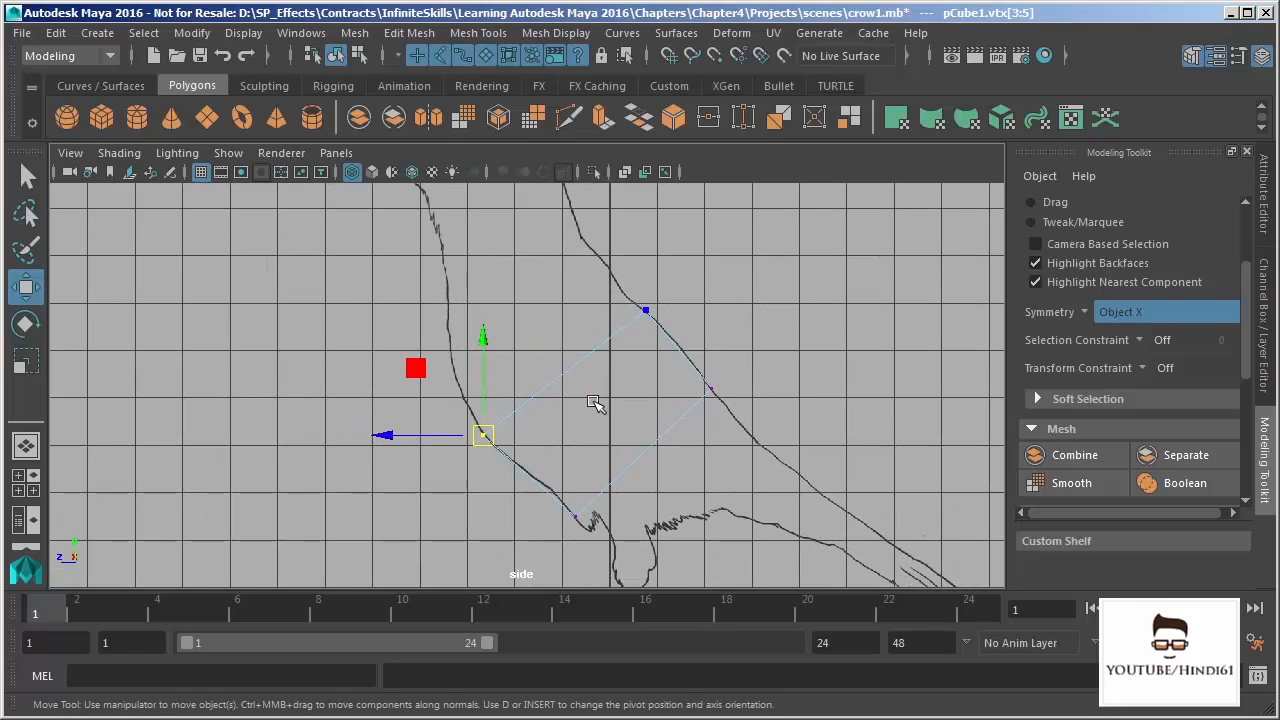
Step: Select the two cube faces that point toward the crow's head in the perspective view and return to the side view
{"action": "middle_click_drag", "start_coordinate": [594, 403], "coordinate": [671, 314], "text": "alt"}
{"action": "key", "text": "space"}
{"action": "key", "text": "space"}
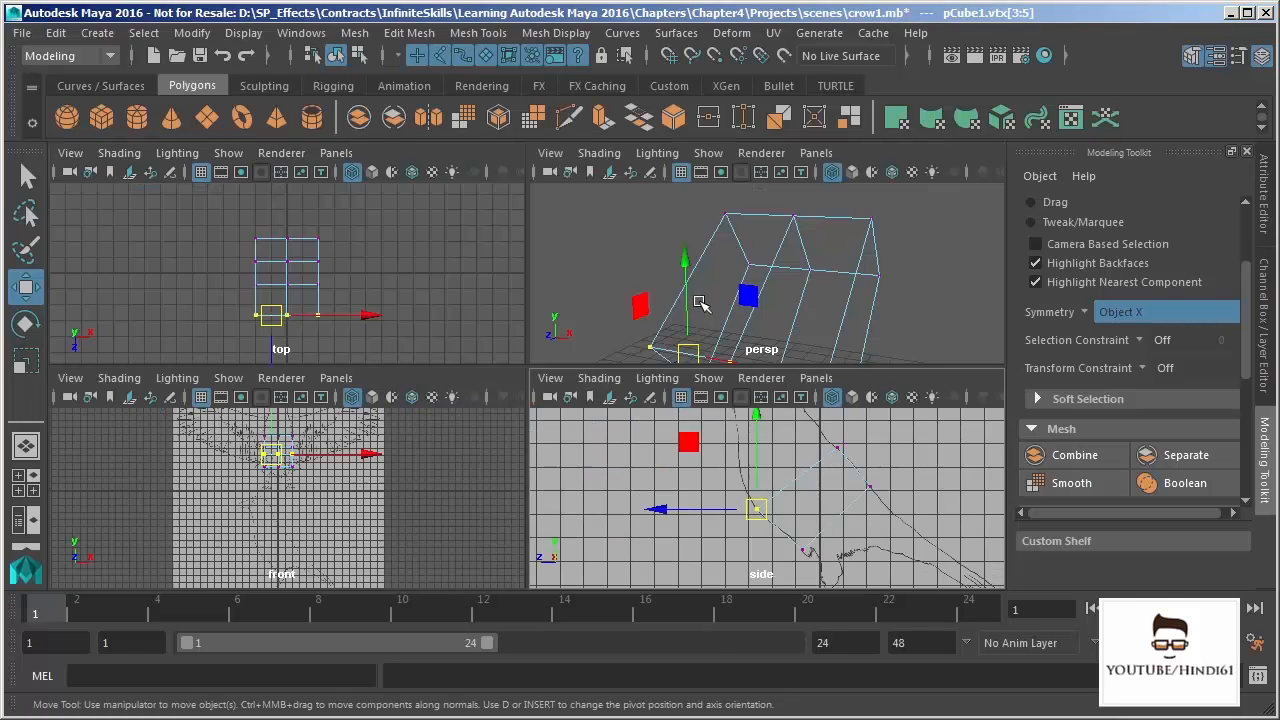
{"action": "right_click_drag", "start_coordinate": [694, 352], "coordinate": [665, 409], "text": "alt"}
{"action": "left_click", "coordinate": [632, 403]}
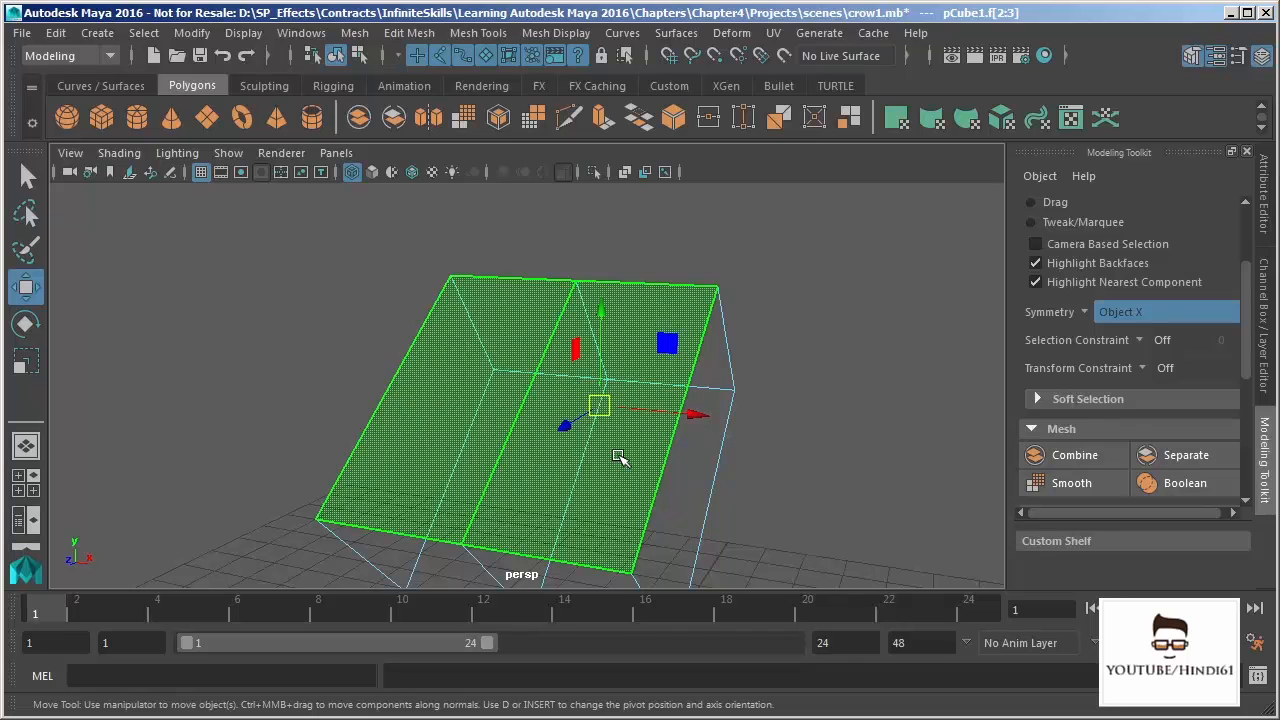
{"action": "left_click_drag", "start_coordinate": [1245, 325], "coordinate": [1242, 409]}
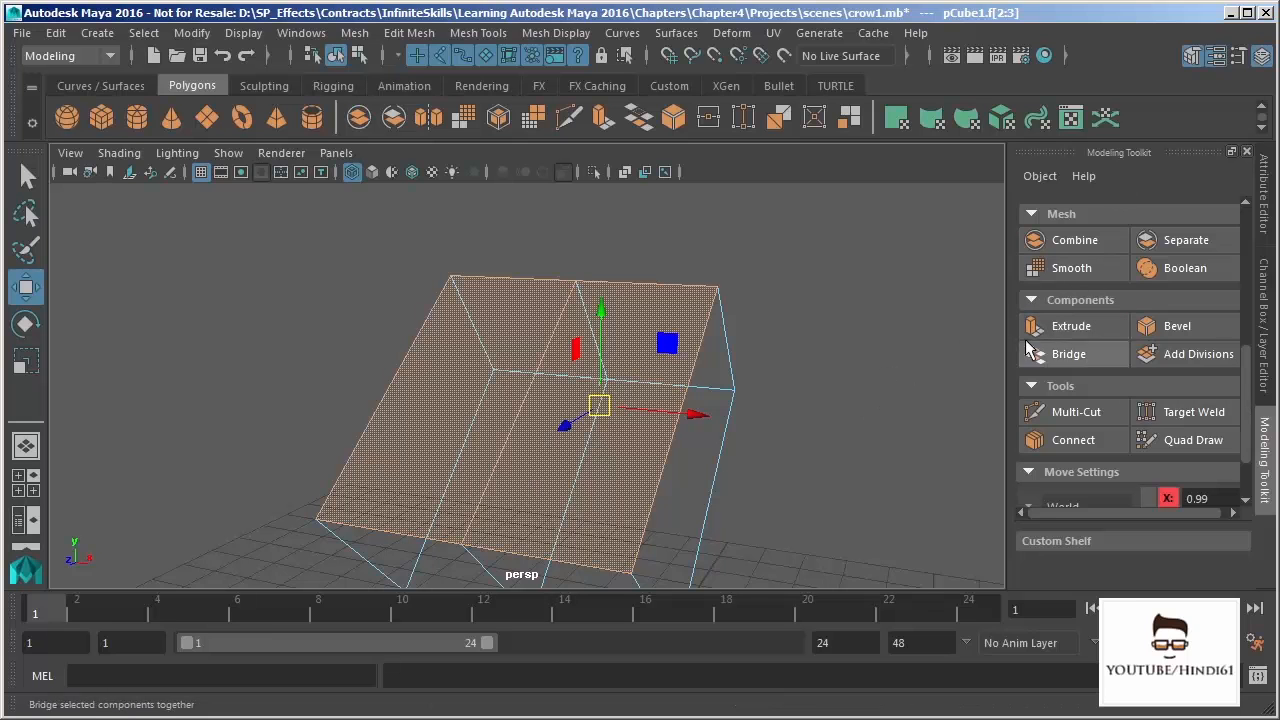
{"action": "key", "text": "space"}
{"action": "key", "text": "space"}
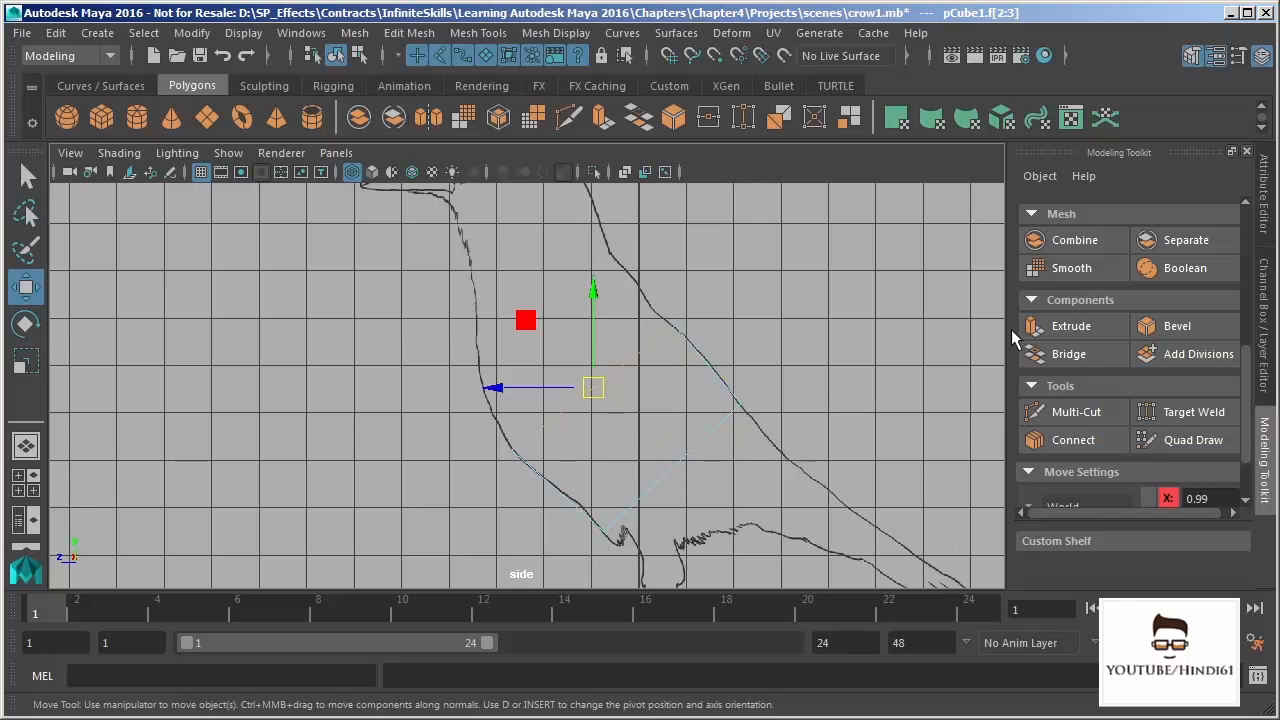
Step: Extrude the two selected faces toward the crow's neck with a Local Translate Z of about 2.165
{"action": "left_click", "coordinate": [1050, 328]}
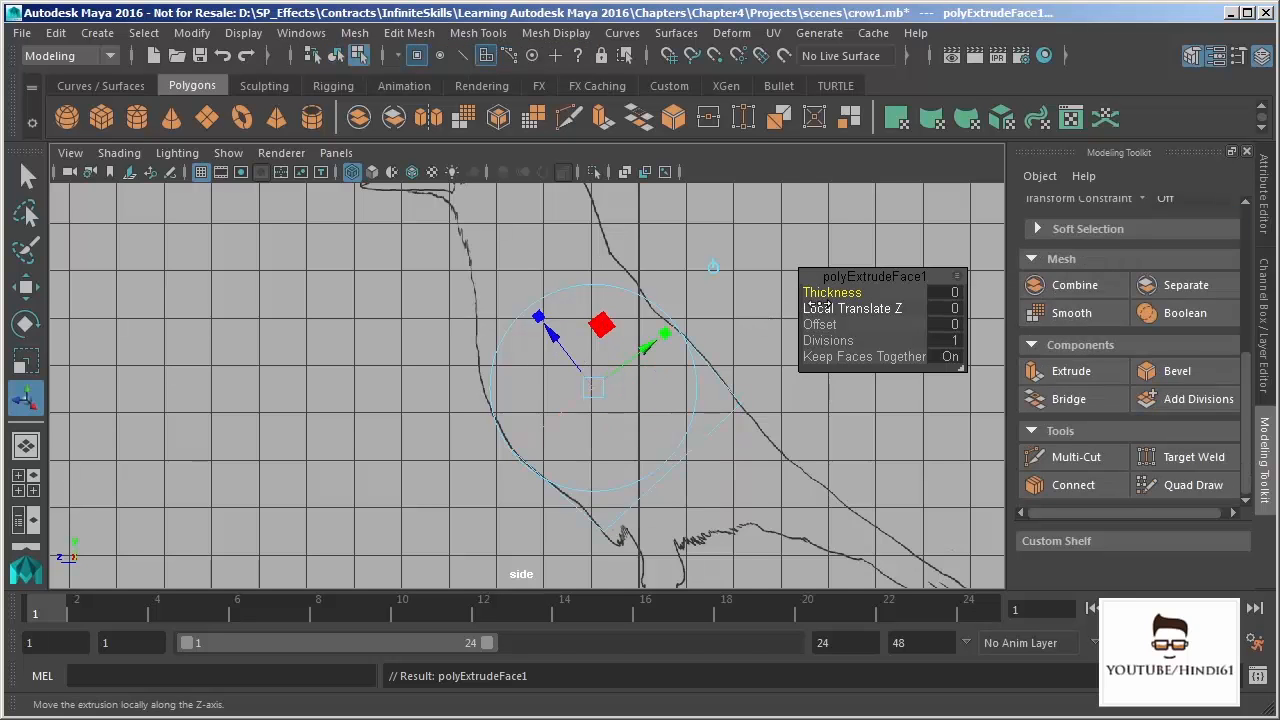
{"action": "left_click_drag", "start_coordinate": [845, 292], "coordinate": [865, 292]}
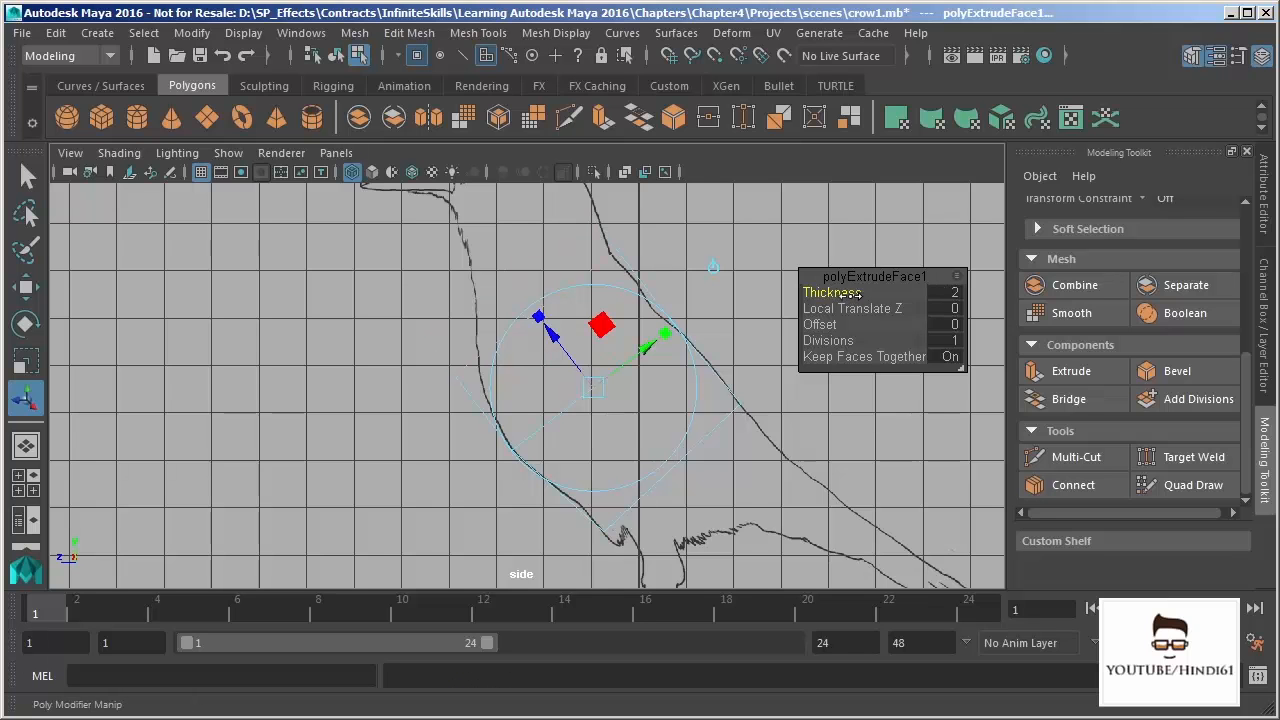
{"action": "key", "text": "ctrl+z"}
{"action": "left_click_drag", "start_coordinate": [543, 330], "coordinate": [482, 260]}
{"action": "middle_click_drag", "start_coordinate": [400, 284], "coordinate": [418, 350], "text": "alt"}
{"action": "right_click_drag", "start_coordinate": [418, 350], "coordinate": [519, 503], "text": "alt"}
{"action": "middle_click_drag", "start_coordinate": [532, 379], "coordinate": [478, 297], "text": "alt"}
{"action": "right_click_drag", "start_coordinate": [651, 346], "coordinate": [583, 323], "text": "alt"}
{"action": "middle_click_drag", "start_coordinate": [570, 333], "coordinate": [561, 358], "text": "alt"}
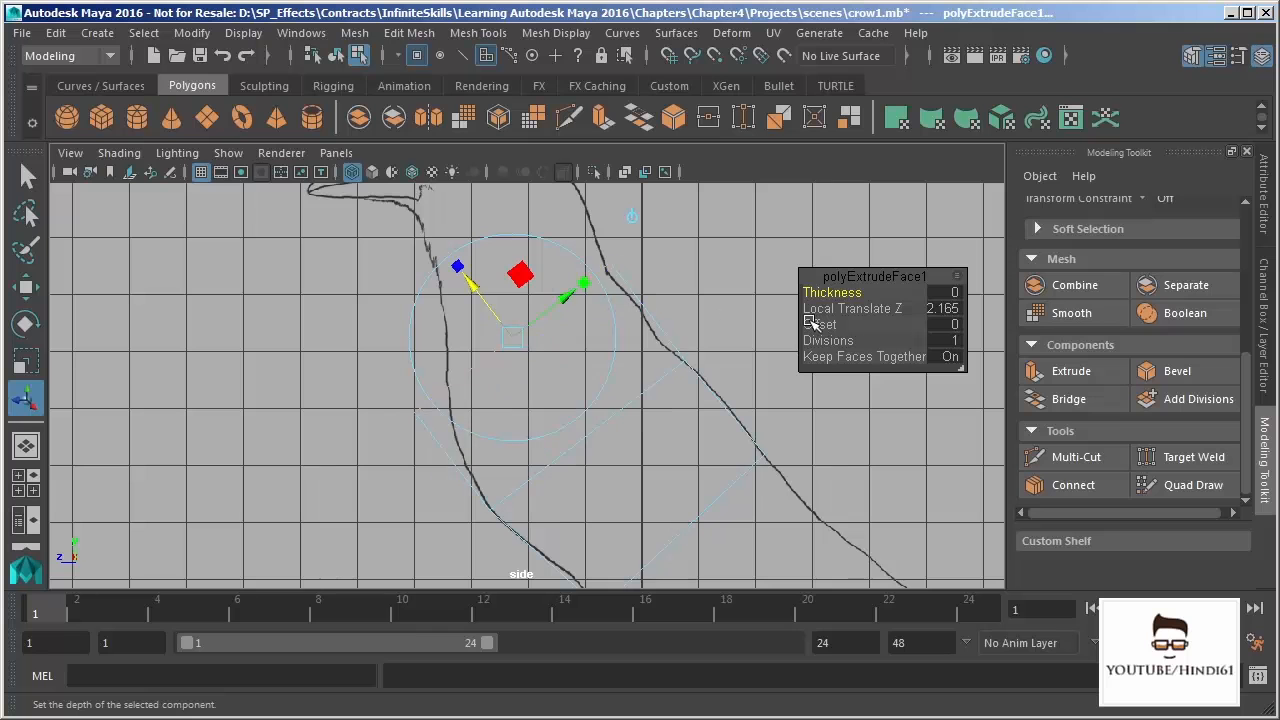
Step: Shift, tilt and scale the extruded end faces to fit the base of the neck, bringing Local Translate Z to about 2.353
{"action": "left_click", "coordinate": [584, 289]}
{"action": "left_click_drag", "start_coordinate": [506, 334], "coordinate": [523, 314]}
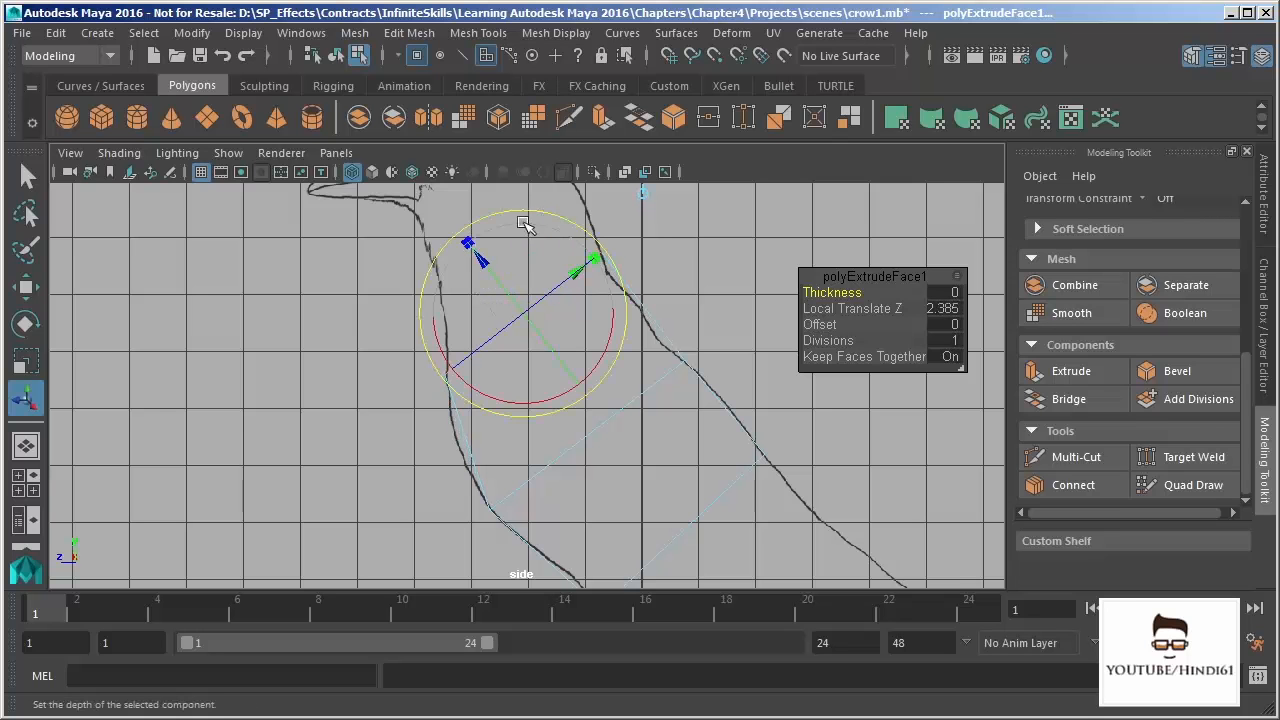
{"action": "left_click_drag", "start_coordinate": [608, 340], "coordinate": [591, 362]}
{"action": "middle_click_drag", "start_coordinate": [250, 354], "coordinate": [254, 384], "text": "alt"}
{"action": "right_click_drag", "start_coordinate": [254, 384], "coordinate": [340, 446], "text": "alt"}
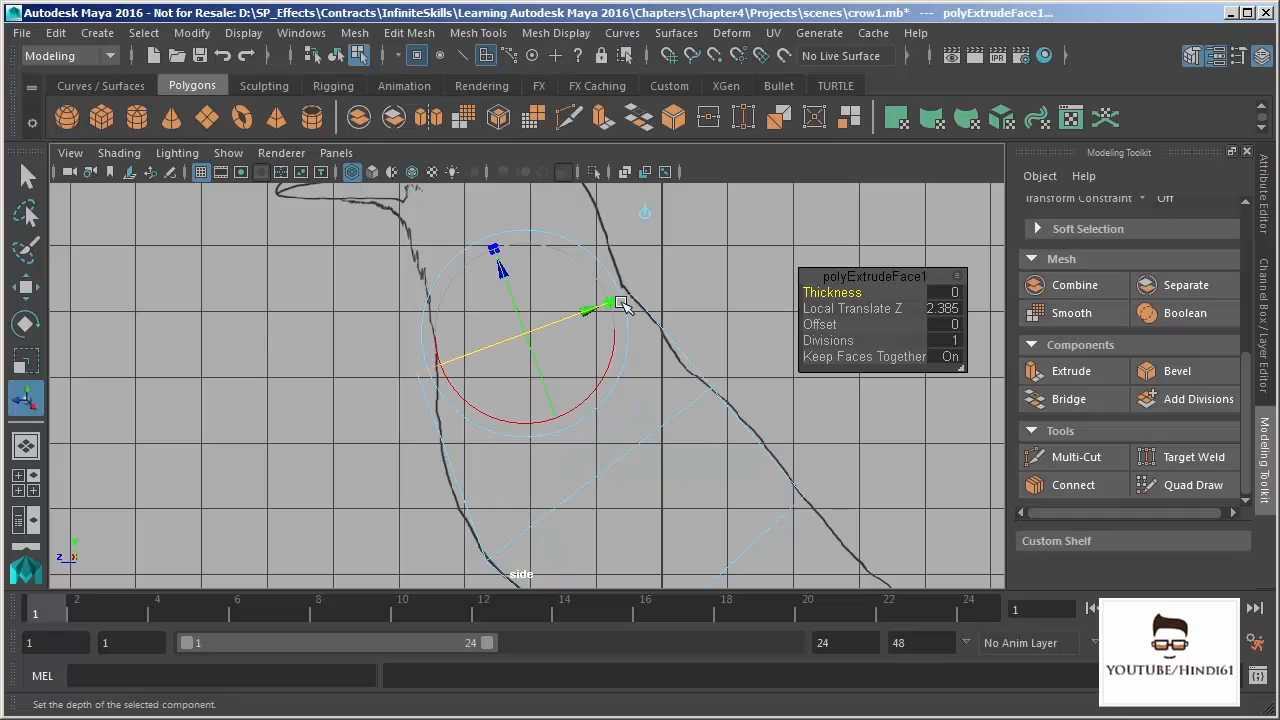
{"action": "left_click_drag", "start_coordinate": [614, 302], "coordinate": [598, 315]}
Step: Examine how the extruded section lines up with the crow's neck, head and body outlines
{"action": "scroll", "coordinate": [700, 362], "scroll_direction": "down", "scroll_amount": 3}
{"action": "middle_click_drag", "start_coordinate": [694, 348], "coordinate": [650, 230], "text": "alt"}
{"action": "middle_click_drag", "start_coordinate": [605, 360], "coordinate": [621, 435], "text": "alt"}
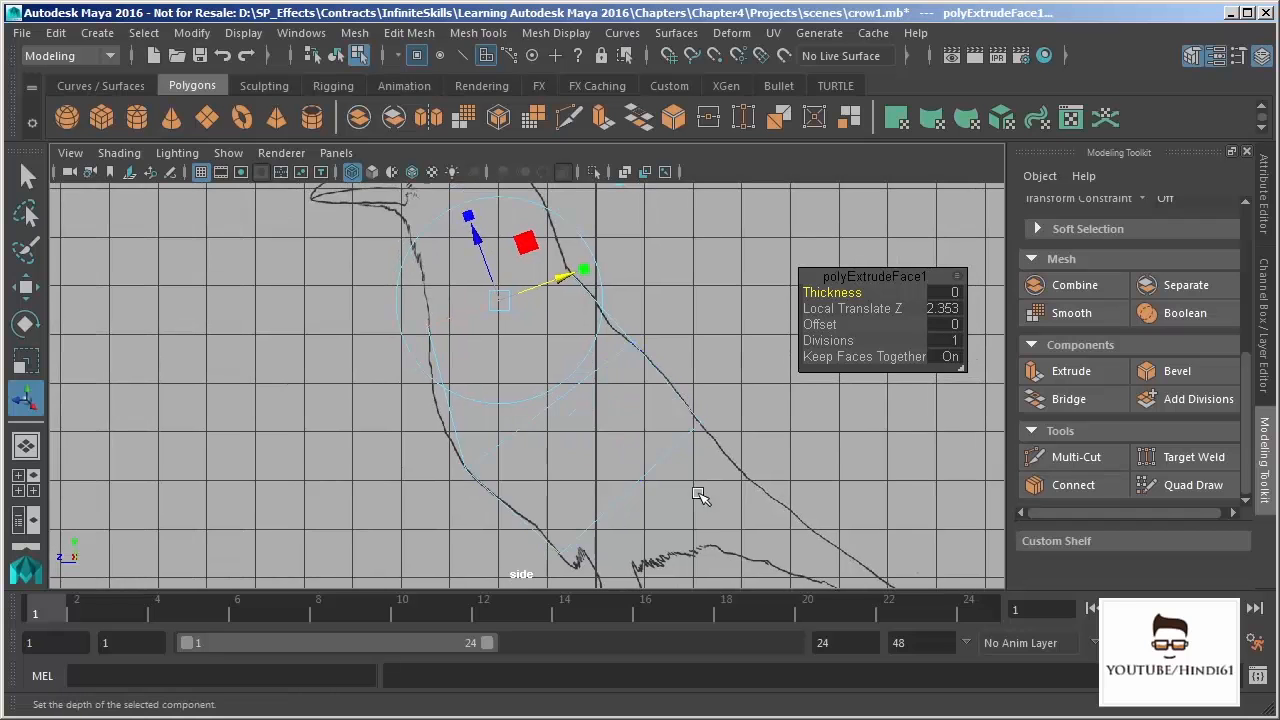
{"action": "middle_click_drag", "start_coordinate": [322, 278], "coordinate": [330, 350], "text": "alt"}
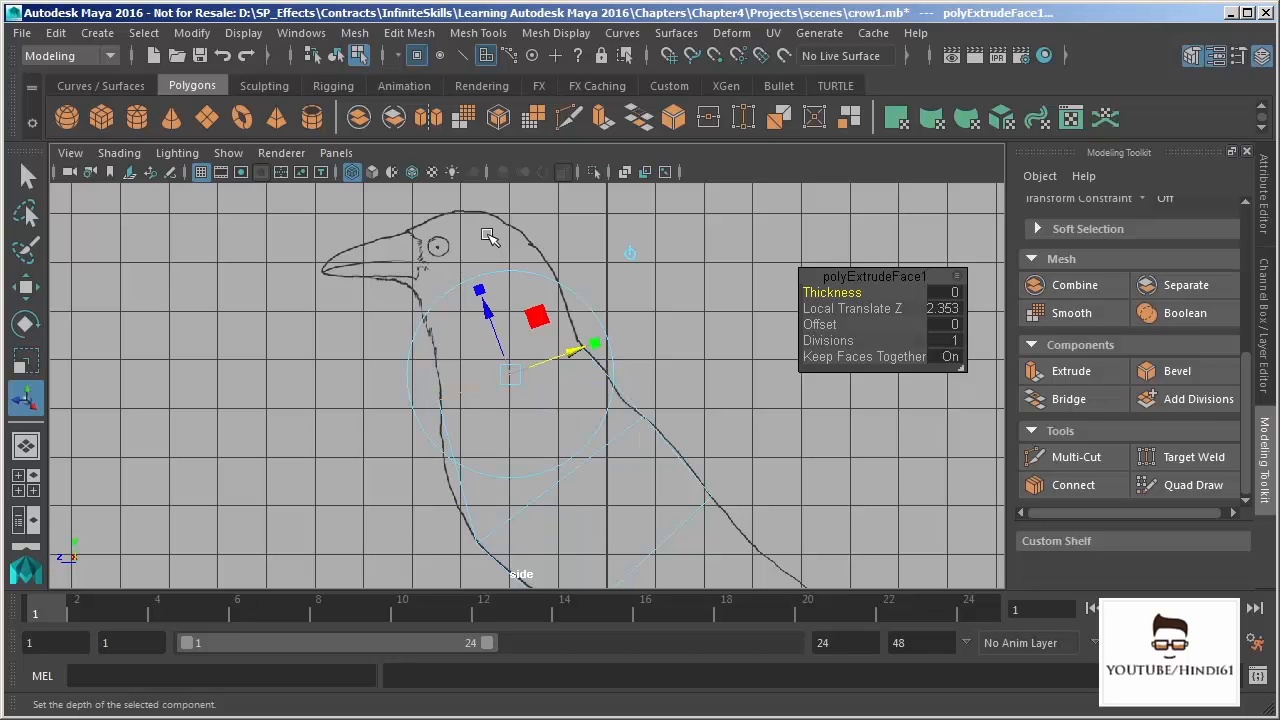
{"action": "middle_click_drag", "start_coordinate": [404, 457], "coordinate": [377, 378], "text": "alt"}
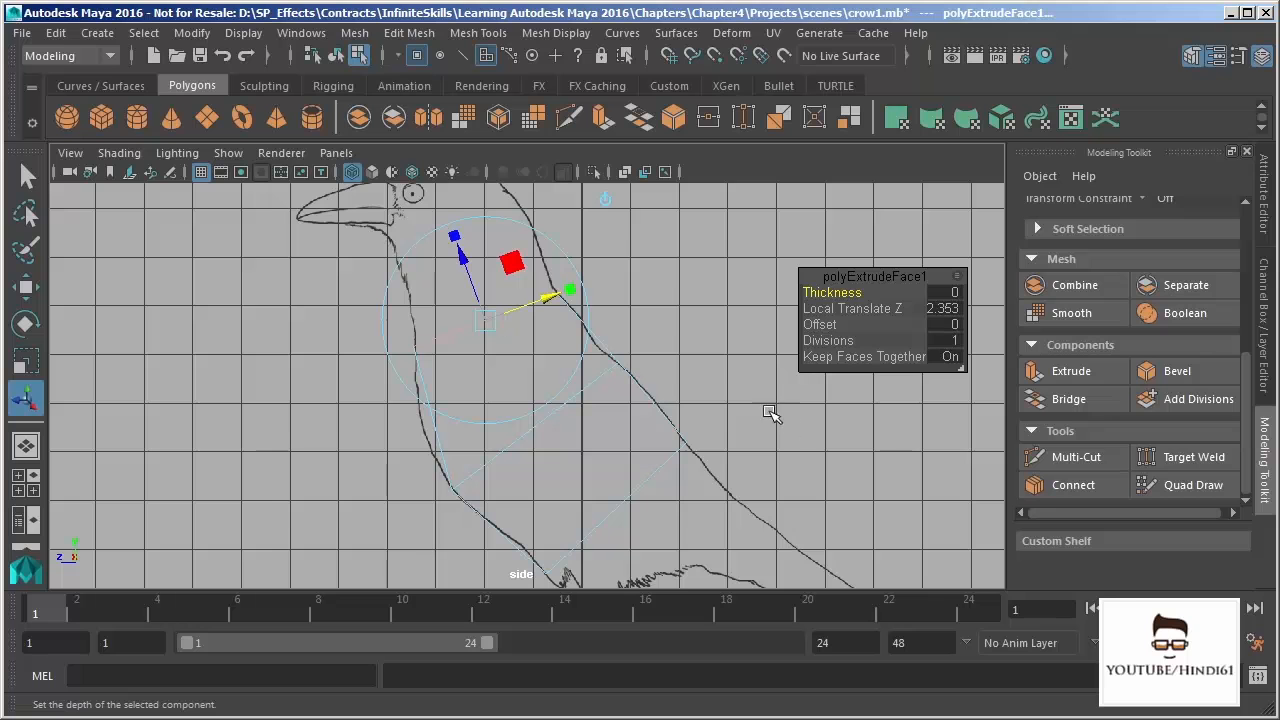
{"action": "middle_click_drag", "start_coordinate": [706, 300], "coordinate": [710, 306], "text": "alt"}
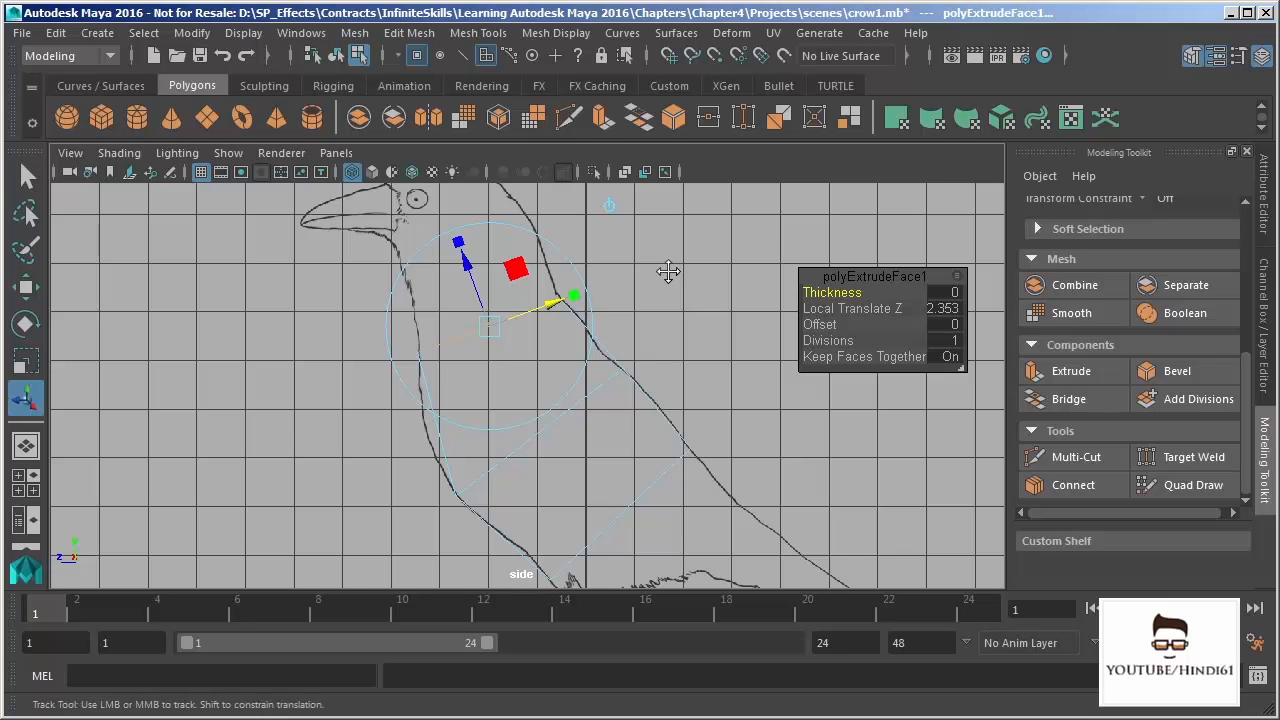
{"action": "middle_click_drag", "start_coordinate": [672, 271], "coordinate": [670, 337], "text": "alt"}
{"action": "right_click_drag", "start_coordinate": [634, 294], "coordinate": [700, 412], "text": "alt"}
{"action": "middle_click_drag", "start_coordinate": [648, 326], "coordinate": [679, 370], "text": "alt"}
{"action": "right_click_drag", "start_coordinate": [650, 335], "coordinate": [672, 366], "text": "alt"}
{"action": "key", "text": "e"}
{"action": "middle_click_drag", "start_coordinate": [655, 338], "coordinate": [672, 314], "text": "alt"}
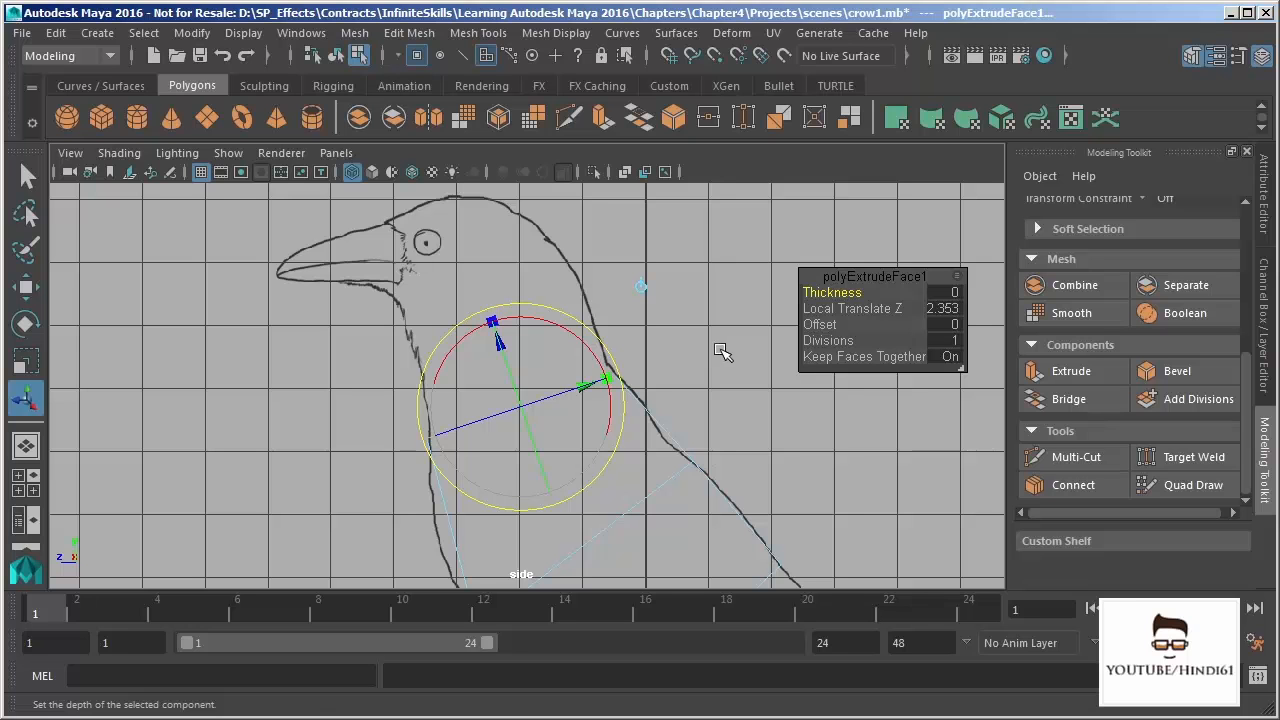
Step: Extrude the end faces again along the neck with a Local Translate Z of about 1.467
{"action": "key", "text": "ctrl+e"}
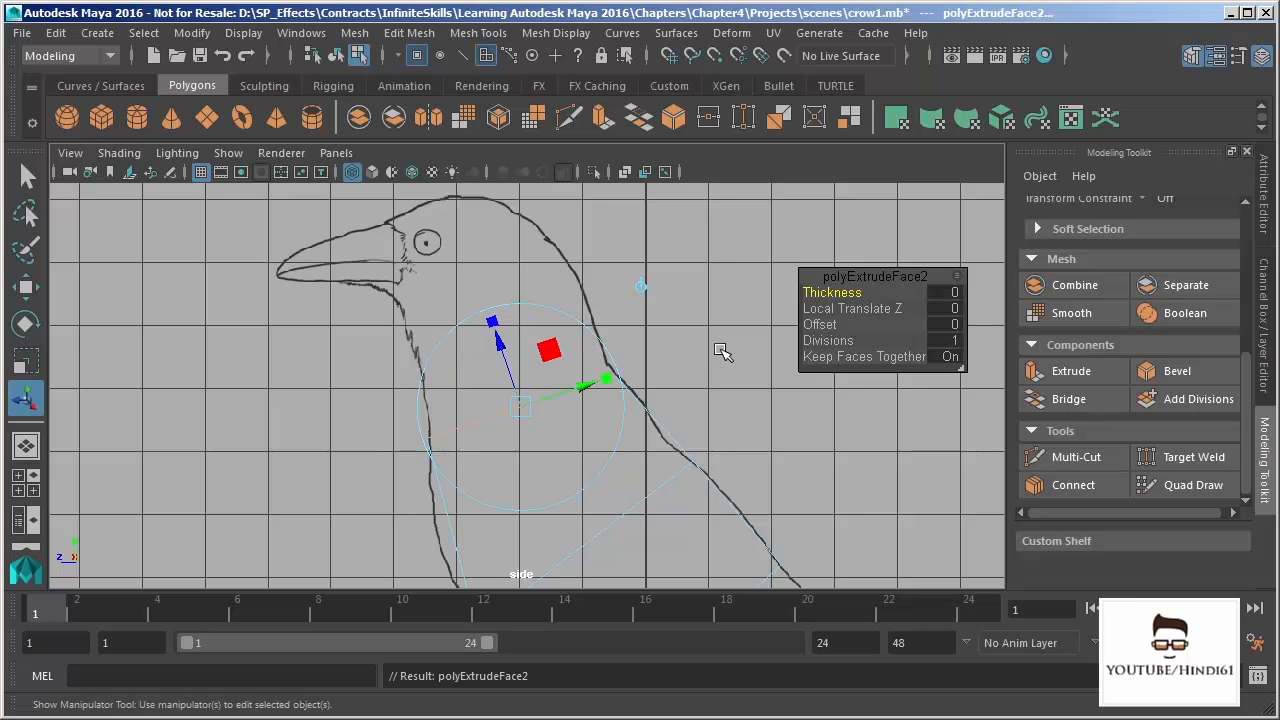
{"action": "left_click_drag", "start_coordinate": [497, 345], "coordinate": [466, 245]}
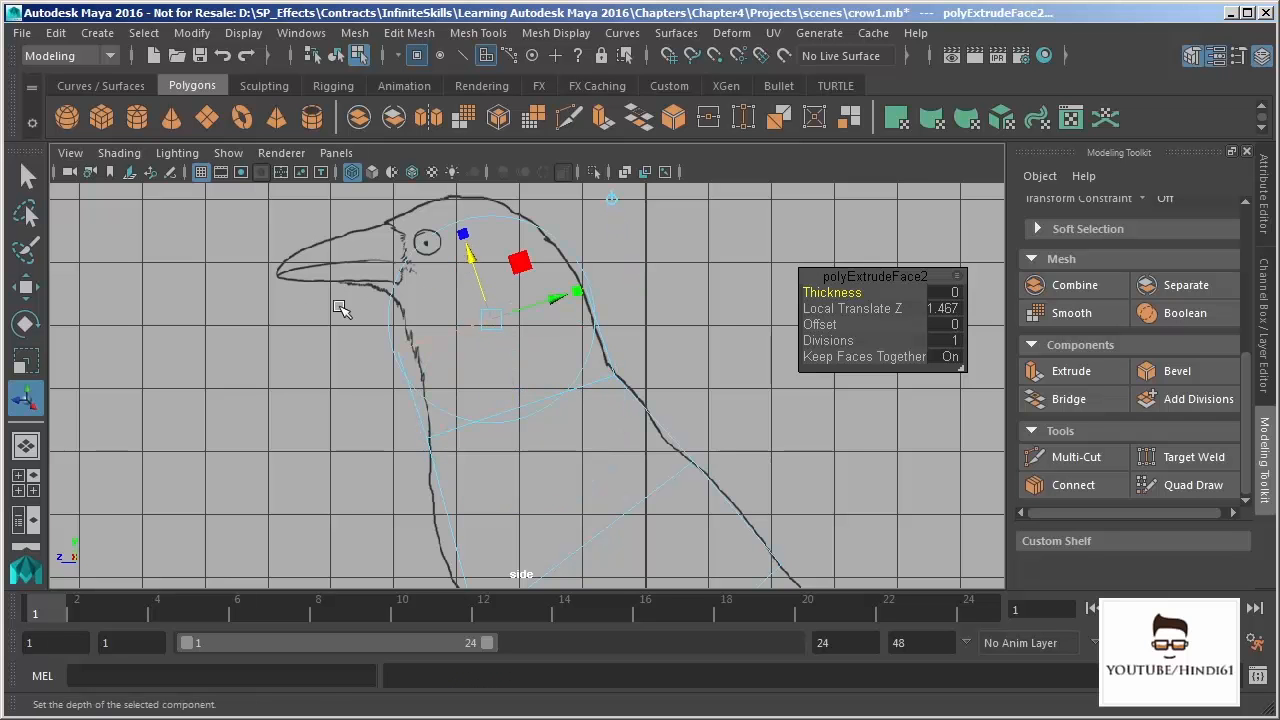
{"action": "middle_click_drag", "start_coordinate": [375, 292], "coordinate": [287, 341], "text": "alt"}
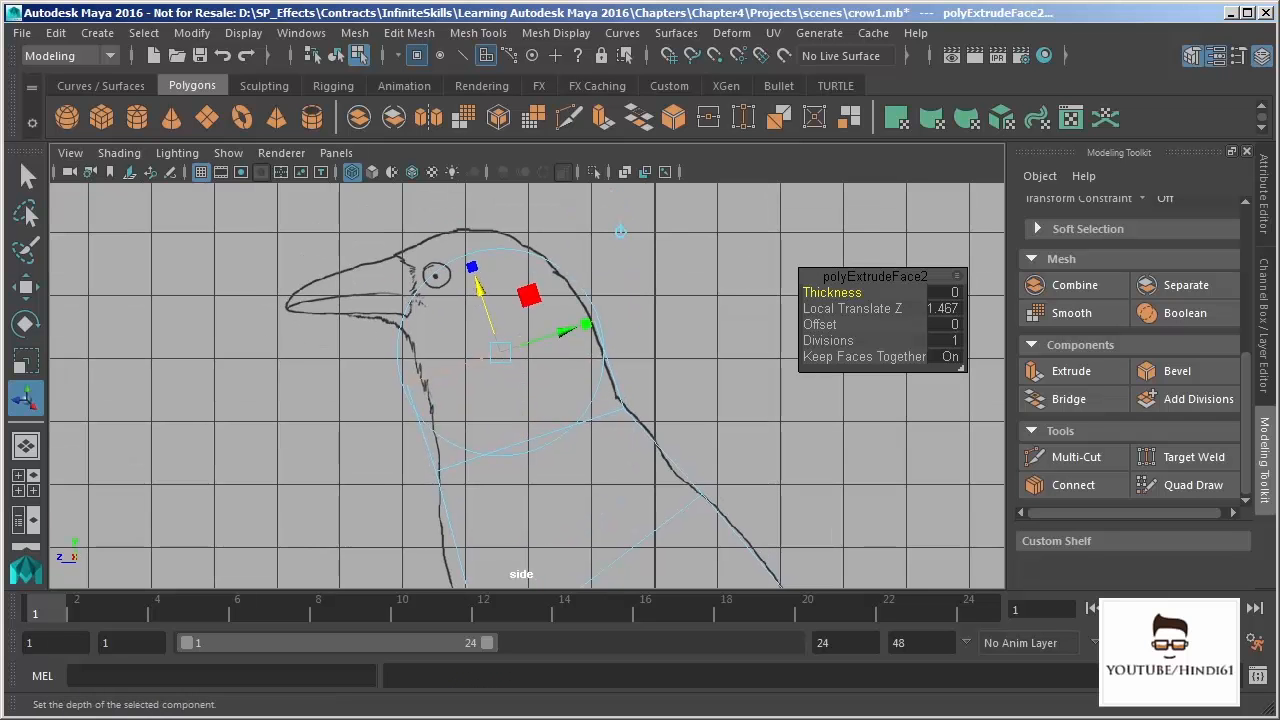
{"action": "right_click_drag", "start_coordinate": [287, 396], "coordinate": [333, 460], "text": "alt"}
Step: Scale and tilt the end faces of the second extrusion to match the width and angle of the crow's upper neck
{"action": "left_click_drag", "start_coordinate": [578, 316], "coordinate": [569, 322]}
{"action": "left_click", "coordinate": [512, 245]}
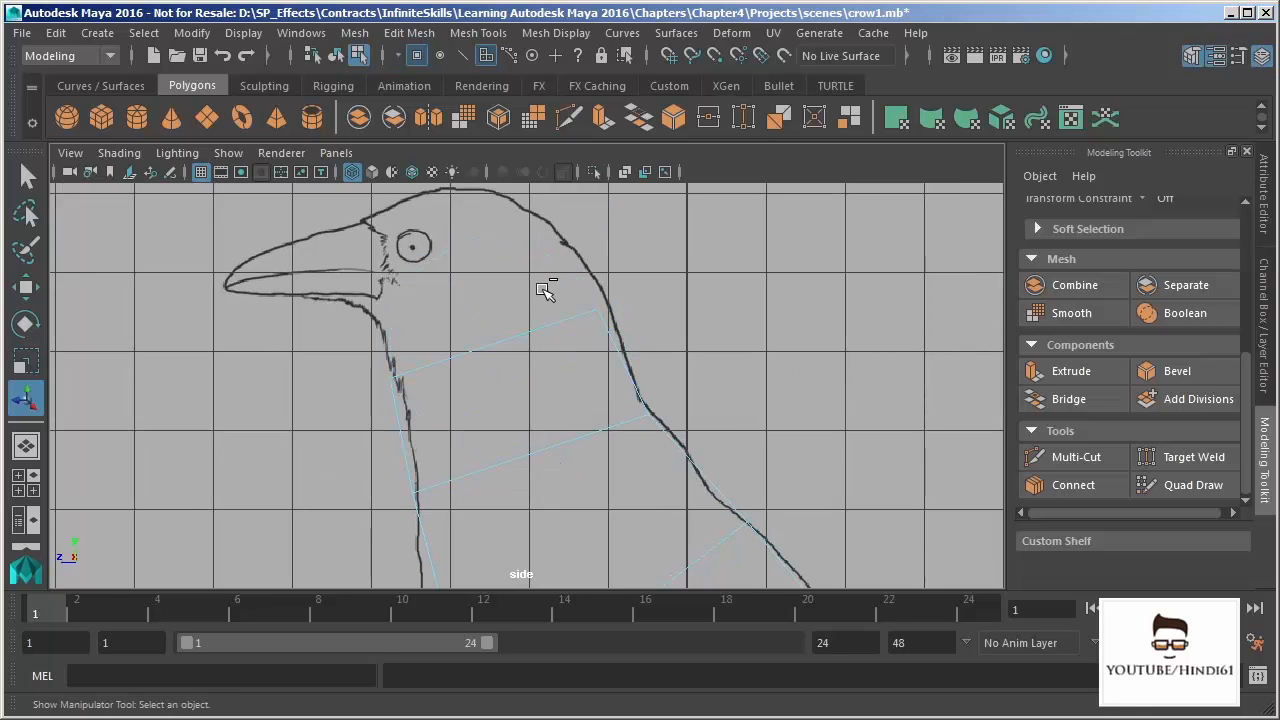
{"action": "key", "text": "ctrl+z"}
{"action": "left_click_drag", "start_coordinate": [569, 291], "coordinate": [567, 330]}
{"action": "middle_click_drag", "start_coordinate": [591, 356], "coordinate": [590, 372], "text": "alt"}
{"action": "left_click_drag", "start_coordinate": [575, 338], "coordinate": [581, 333]}
Step: Extrude the end faces a third time into the crow's head with a Local Translate Z of about 0.822
{"action": "key", "text": "ctrl+e"}
{"action": "left_click_drag", "start_coordinate": [490, 292], "coordinate": [465, 222]}
{"action": "middle_click_drag", "start_coordinate": [465, 222], "coordinate": [517, 249], "text": "alt"}
{"action": "left_click_drag", "start_coordinate": [517, 249], "coordinate": [517, 277]}
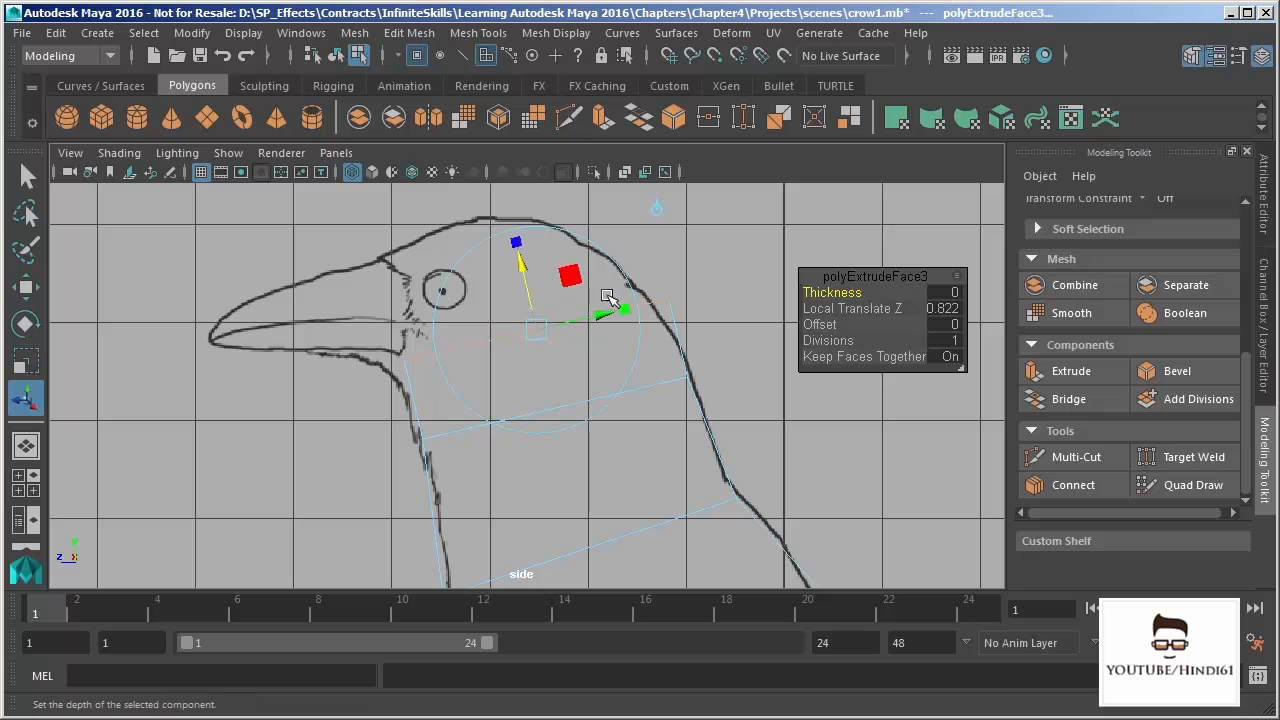
Step: Adjust the width and angle of the third extrusion's end faces to fit the throat and back of the head
{"action": "left_click_drag", "start_coordinate": [606, 315], "coordinate": [580, 325]}
{"action": "right_click_drag", "start_coordinate": [673, 361], "coordinate": [735, 347], "text": "alt"}
{"action": "middle_click_drag", "start_coordinate": [735, 347], "coordinate": [737, 386], "text": "alt"}
{"action": "left_click", "coordinate": [603, 306]}
{"action": "left_click_drag", "start_coordinate": [603, 306], "coordinate": [579, 380]}
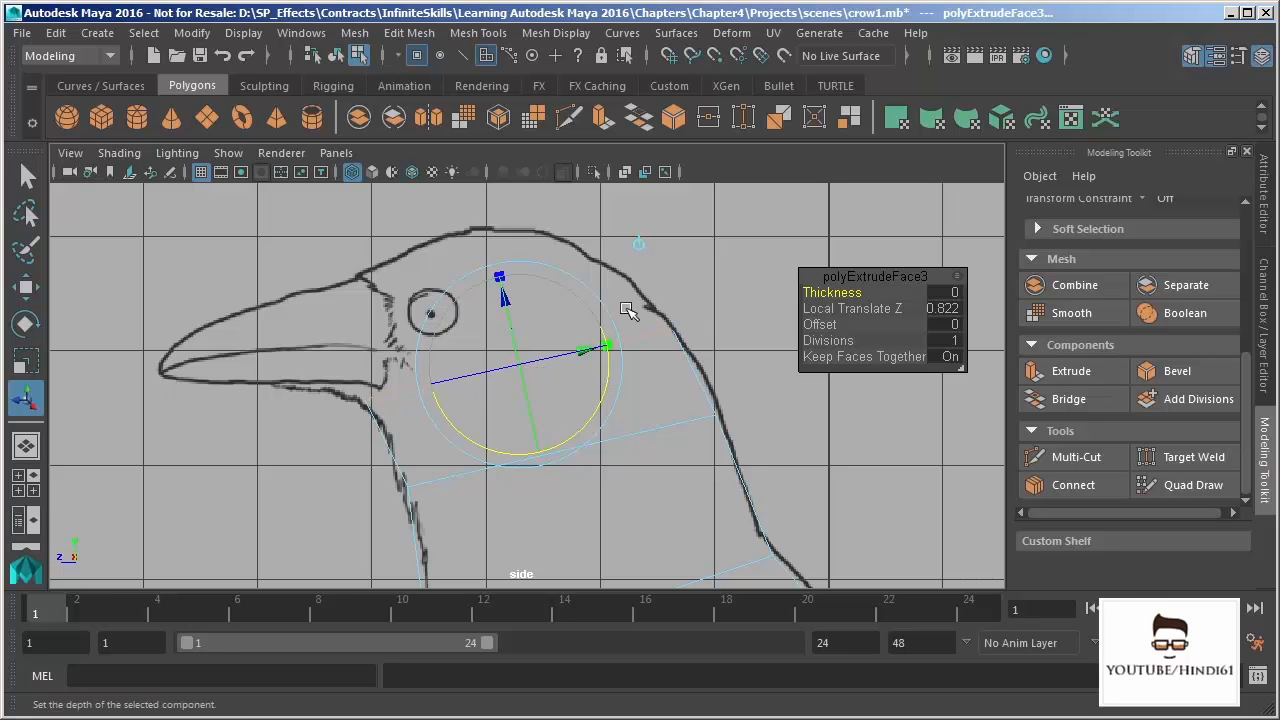
{"action": "middle_click_drag", "start_coordinate": [708, 321], "coordinate": [704, 350], "text": "alt"}
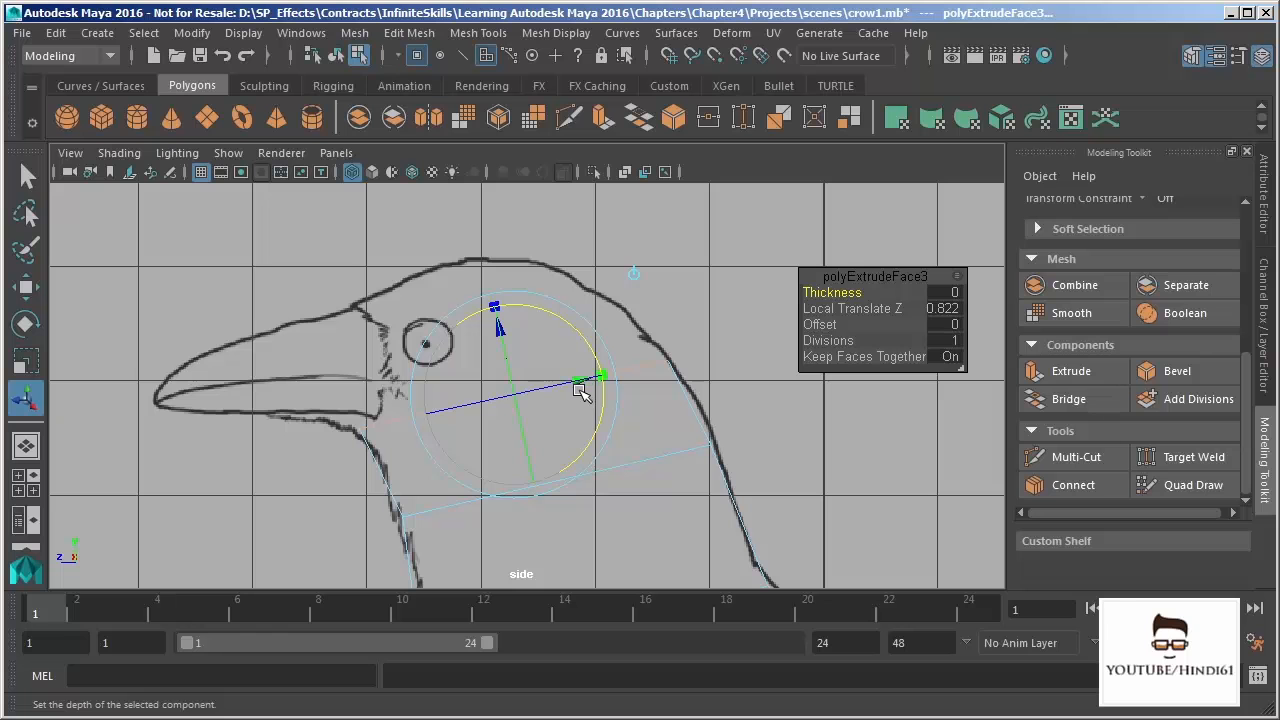
Step: Fine-tune the third extrusion's end faces in the head and extrude them a fourth time up towards the crown
{"action": "left_click", "coordinate": [578, 385]}
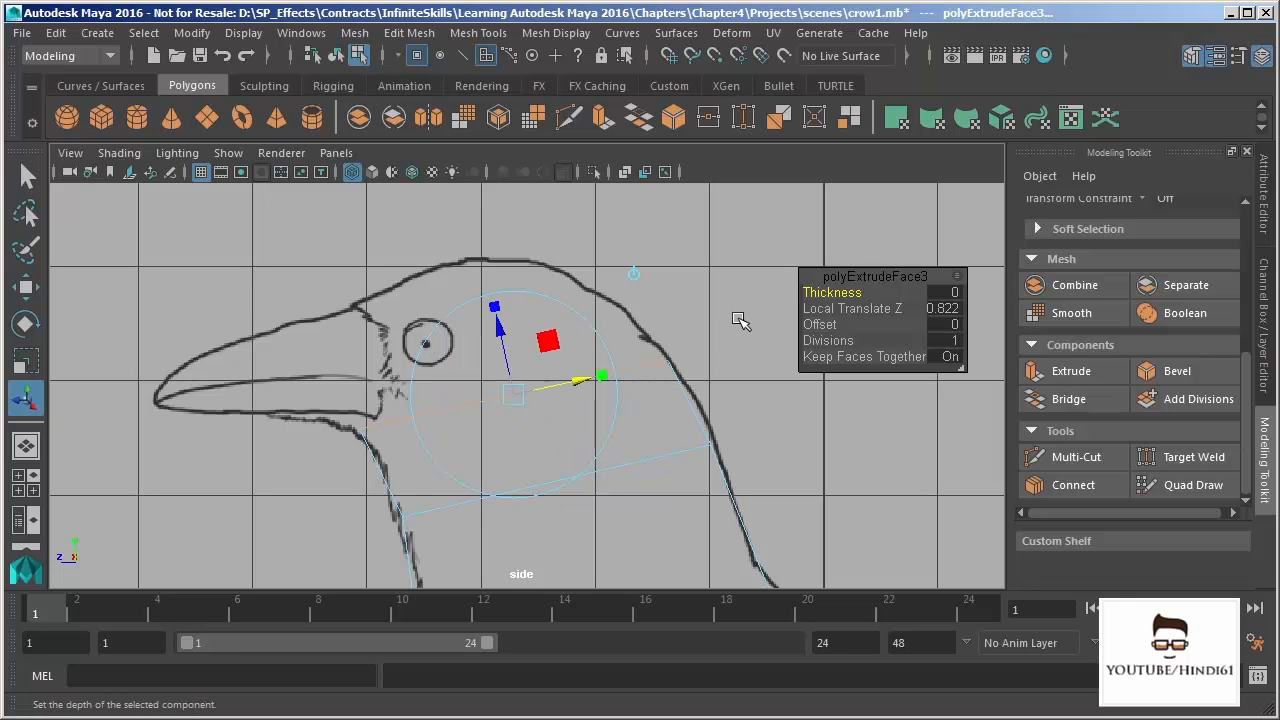
{"action": "left_click", "coordinate": [513, 360]}
{"action": "left_click_drag", "start_coordinate": [513, 390], "coordinate": [514, 386]}
{"action": "key", "text": "ctrl+e"}
{"action": "left_click_drag", "start_coordinate": [497, 322], "coordinate": [465, 192]}
Step: Move the upper front vertices of the head extrusion onto the forehead outline just above the base of the beak
{"action": "middle_click_drag", "start_coordinate": [396, 321], "coordinate": [406, 371], "text": "alt"}
{"action": "right_click_drag", "start_coordinate": [406, 371], "coordinate": [468, 370], "text": "alt"}
{"action": "right_click_drag", "start_coordinate": [620, 270], "coordinate": [565, 266]}
{"action": "left_click_drag", "start_coordinate": [638, 228], "coordinate": [577, 308]}
{"action": "key", "text": "w"}
{"action": "left_click", "coordinate": [327, 336]}
{"action": "left_click_drag", "start_coordinate": [333, 348], "coordinate": [390, 336]}
{"action": "middle_click_drag", "start_coordinate": [730, 350], "coordinate": [872, 299], "text": "alt"}
{"action": "left_click_drag", "start_coordinate": [487, 289], "coordinate": [478, 296]}
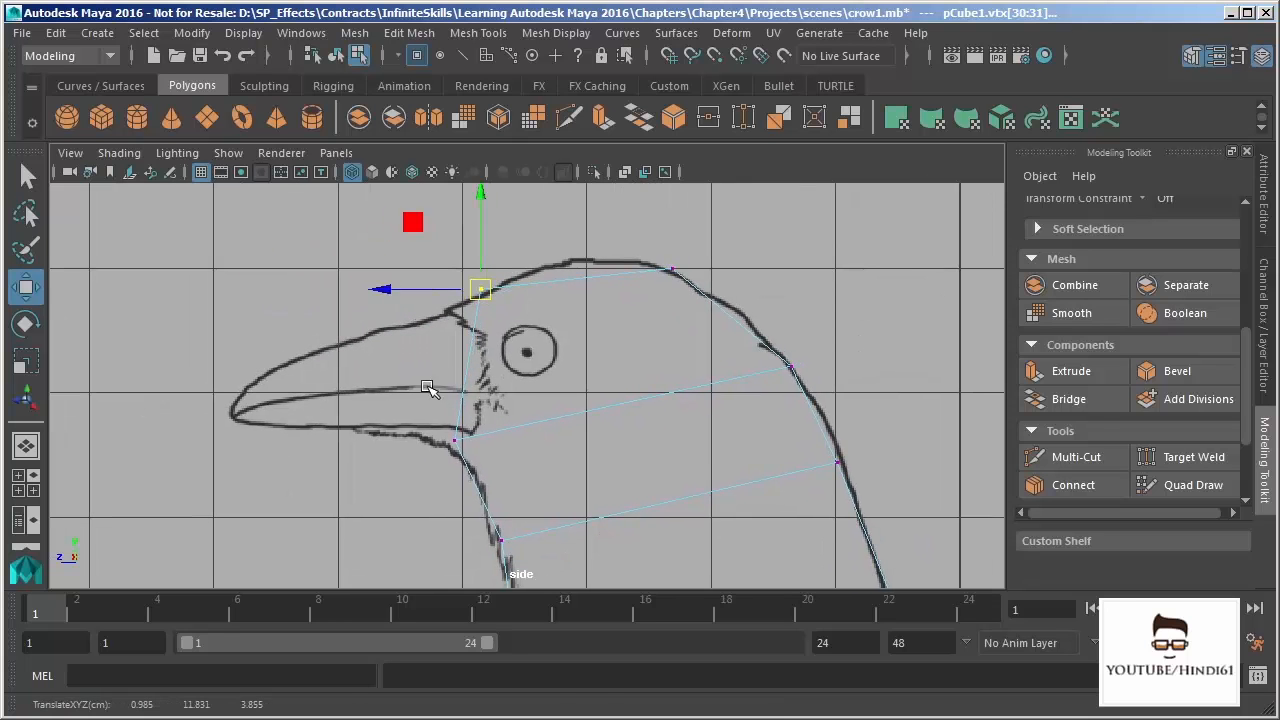
Step: Align the throat vertices below the beak and the rear crown vertices with the drawn head outline
{"action": "left_click", "coordinate": [455, 441]}
{"action": "left_click_drag", "start_coordinate": [458, 444], "coordinate": [472, 468]}
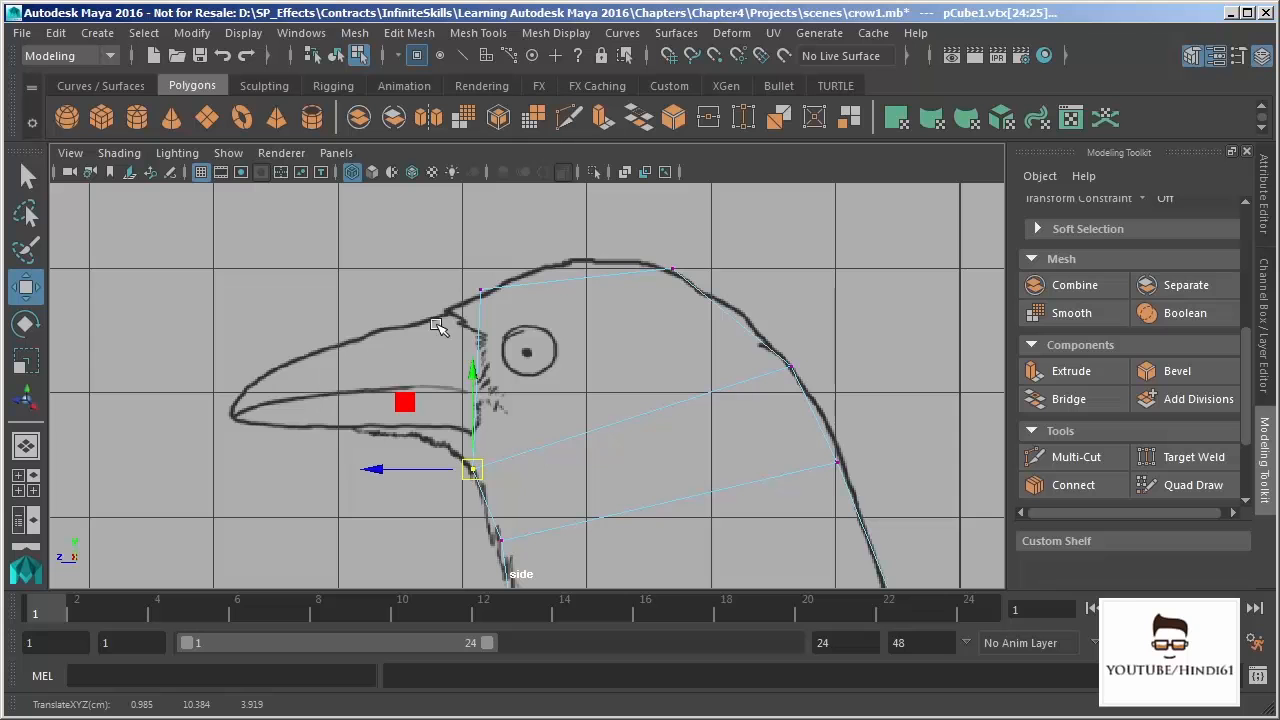
{"action": "left_click", "coordinate": [672, 268]}
{"action": "left_click_drag", "start_coordinate": [667, 266], "coordinate": [655, 262]}
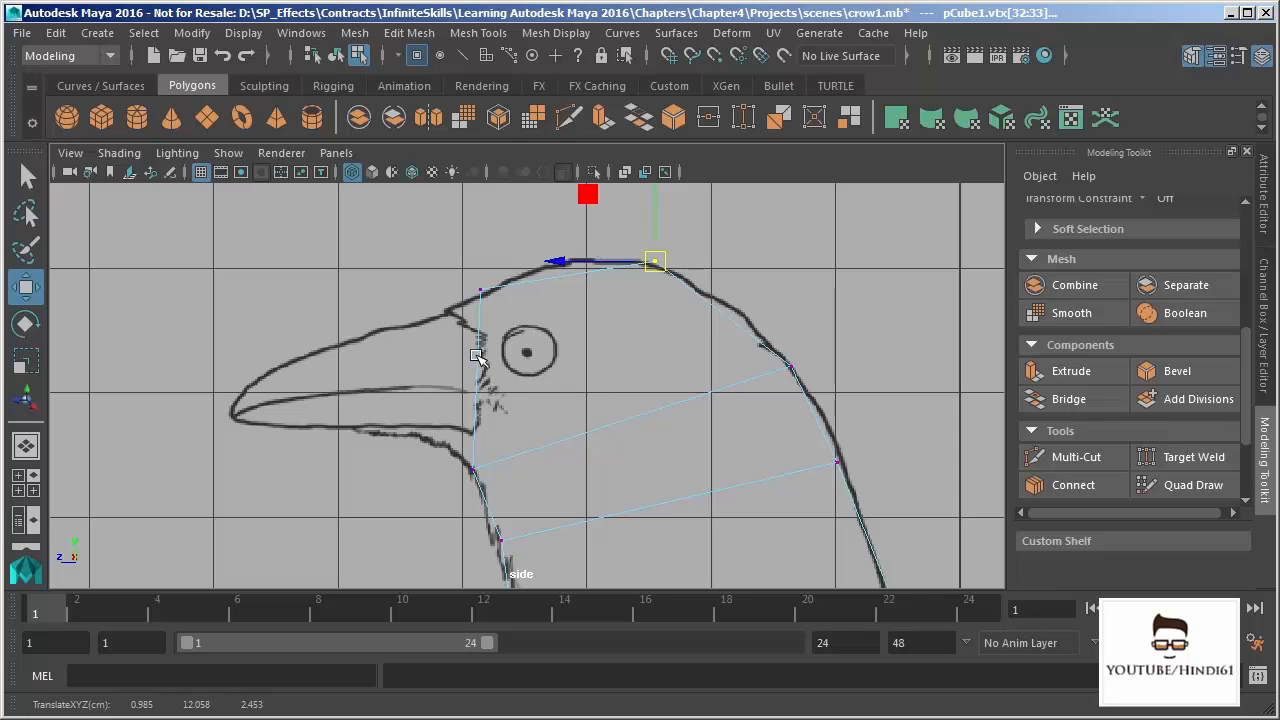
Step: Extrude the front faces of the head to the beak tip with a Local Translate Z of about 1.921, tapering them to a point
{"action": "middle_click_drag", "start_coordinate": [506, 382], "coordinate": [590, 370], "text": "alt"}
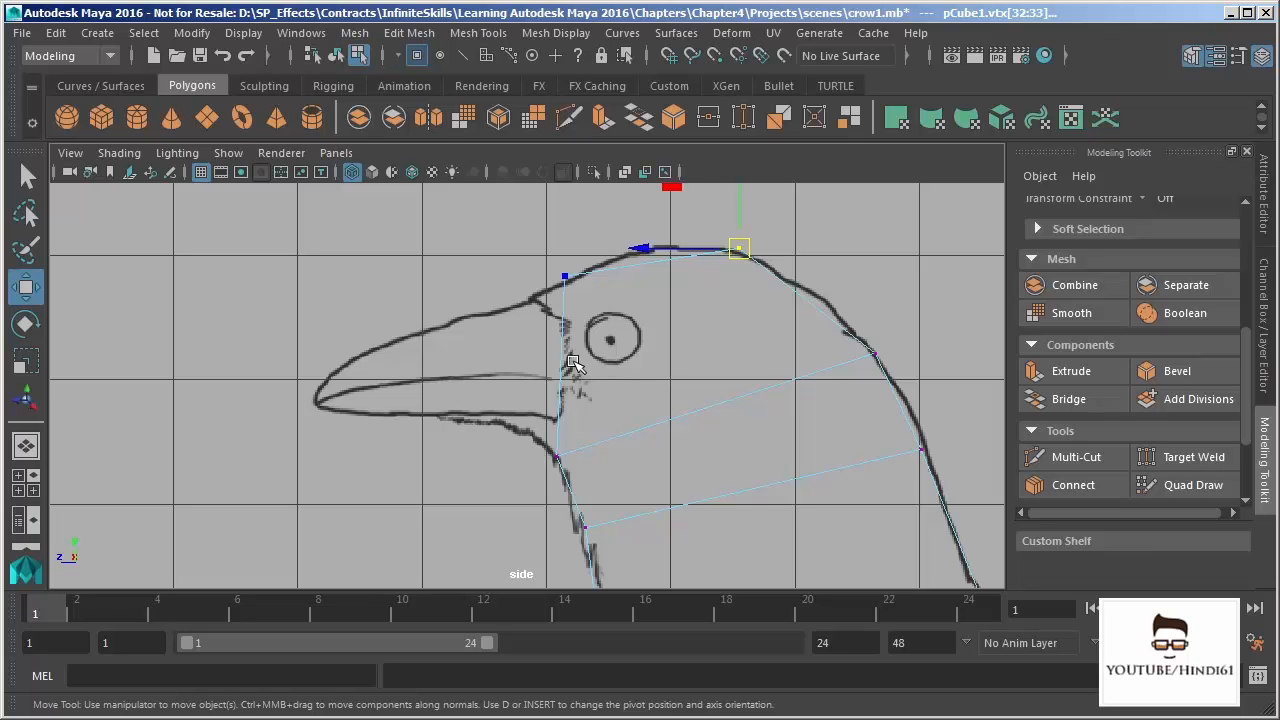
{"action": "right_click_drag", "start_coordinate": [563, 342], "coordinate": [557, 393]}
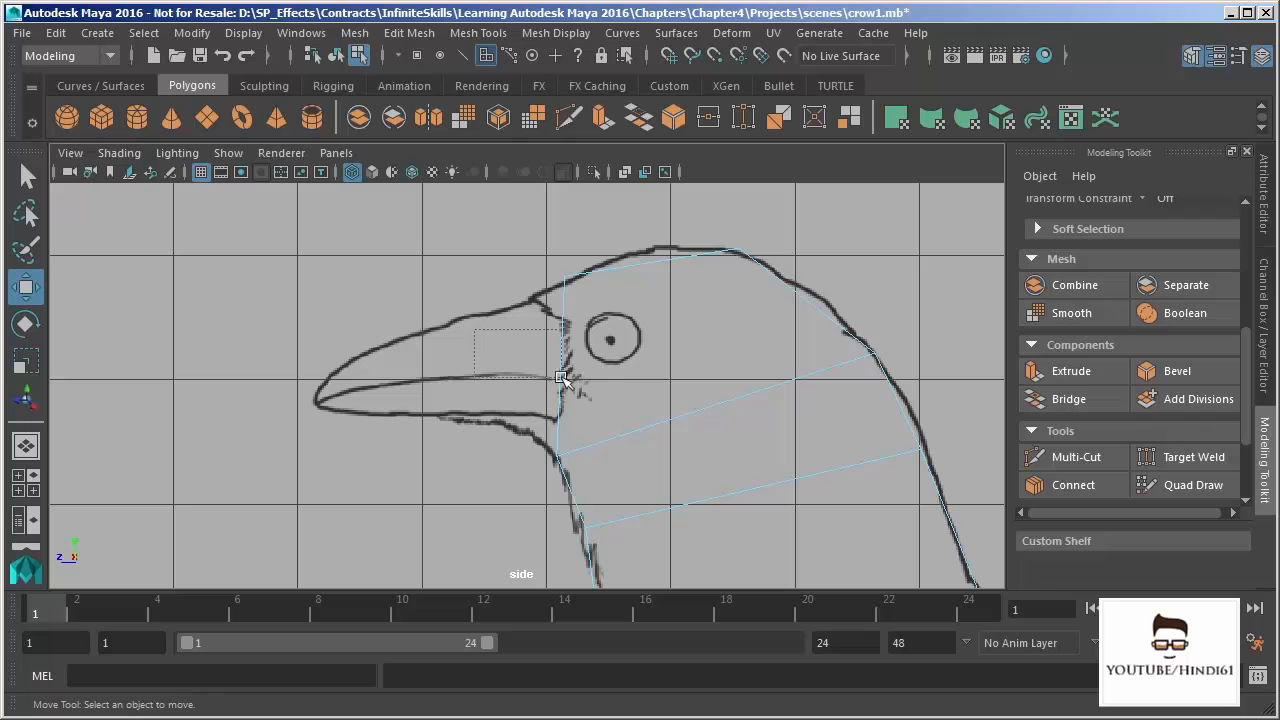
{"action": "left_click", "coordinate": [586, 396]}
{"action": "left_click_drag", "start_coordinate": [637, 247], "coordinate": [898, 455], "text": "ctrl"}
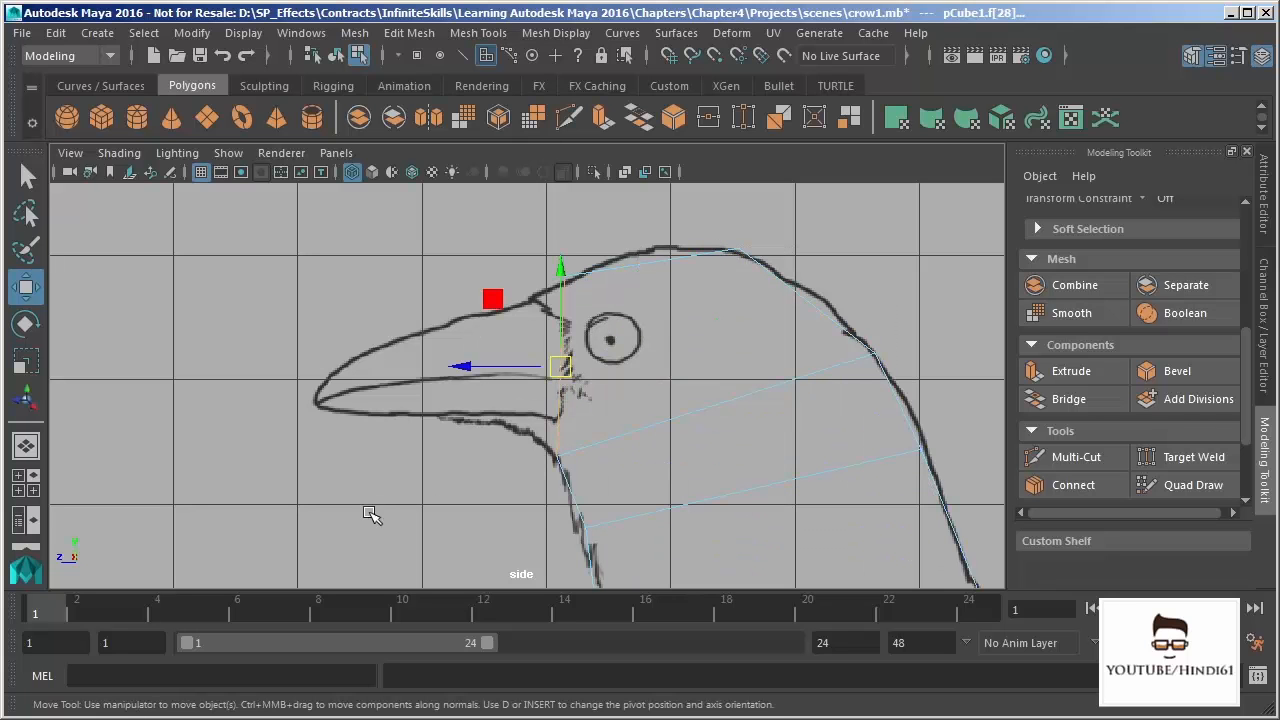
{"action": "left_click", "coordinate": [1071, 371]}
{"action": "mouse_move", "coordinate": [448, 374]}
{"action": "left_mouse_down"}
{"action": "mouse_move", "coordinate": [262, 372]}
{"action": "mouse_move", "coordinate": [318, 375]}
{"action": "mouse_move", "coordinate": [320, 402]}
{"action": "mouse_move", "coordinate": [320, 391]}
{"action": "left_mouse_up"}
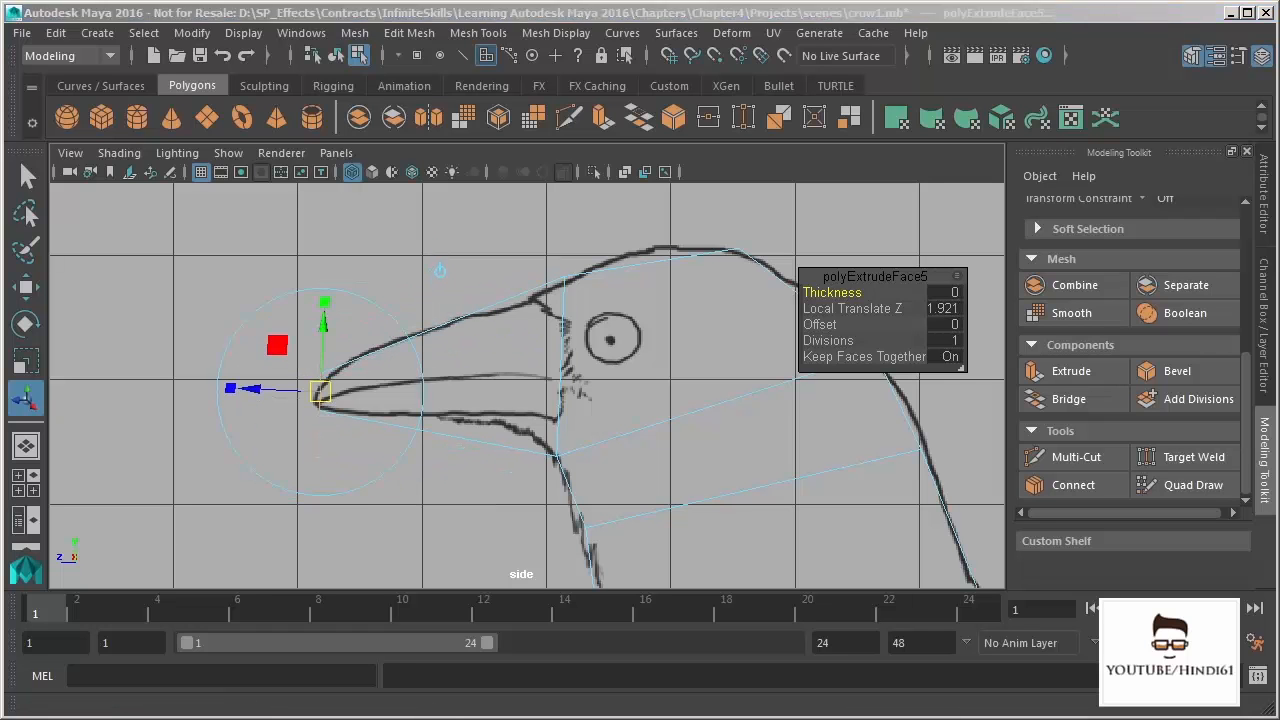
Step: Extrude the rear end faces of the body towards the tail with a Local Translate Z of about 2.053
{"action": "right_click_drag", "start_coordinate": [595, 470], "coordinate": [560, 240], "text": "alt"}
{"action": "middle_click_drag", "start_coordinate": [765, 518], "coordinate": [609, 302], "text": "alt"}
{"action": "right_click_drag", "start_coordinate": [574, 383], "coordinate": [674, 520], "text": "alt"}
{"action": "middle_click_drag", "start_coordinate": [651, 462], "coordinate": [631, 409], "text": "alt"}
{"action": "right_click_drag", "start_coordinate": [541, 313], "coordinate": [541, 370]}
{"action": "left_click_drag", "start_coordinate": [507, 313], "coordinate": [568, 366]}
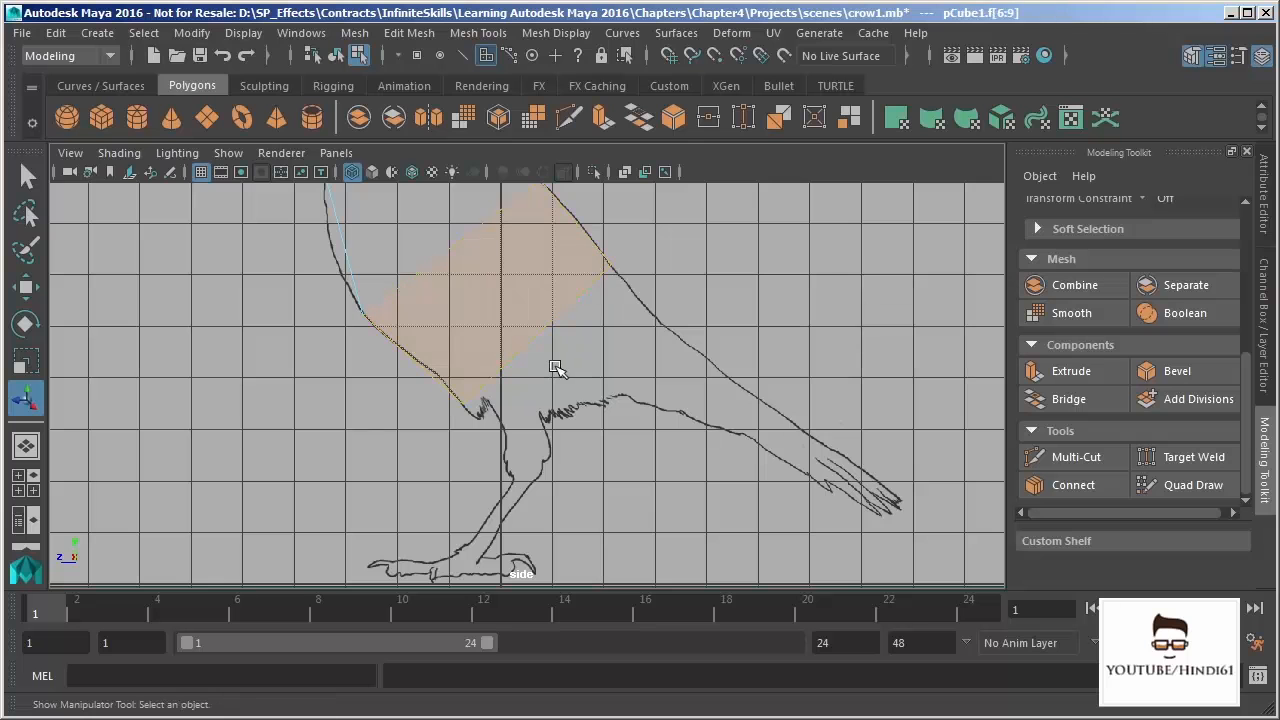
{"action": "left_click_drag", "start_coordinate": [447, 228], "coordinate": [511, 308], "text": "ctrl"}
{"action": "middle_click_drag", "start_coordinate": [632, 368], "coordinate": [656, 390], "text": "alt"}
{"action": "left_click", "coordinate": [1108, 370]}
{"action": "left_click_drag", "start_coordinate": [600, 430], "coordinate": [630, 490]}
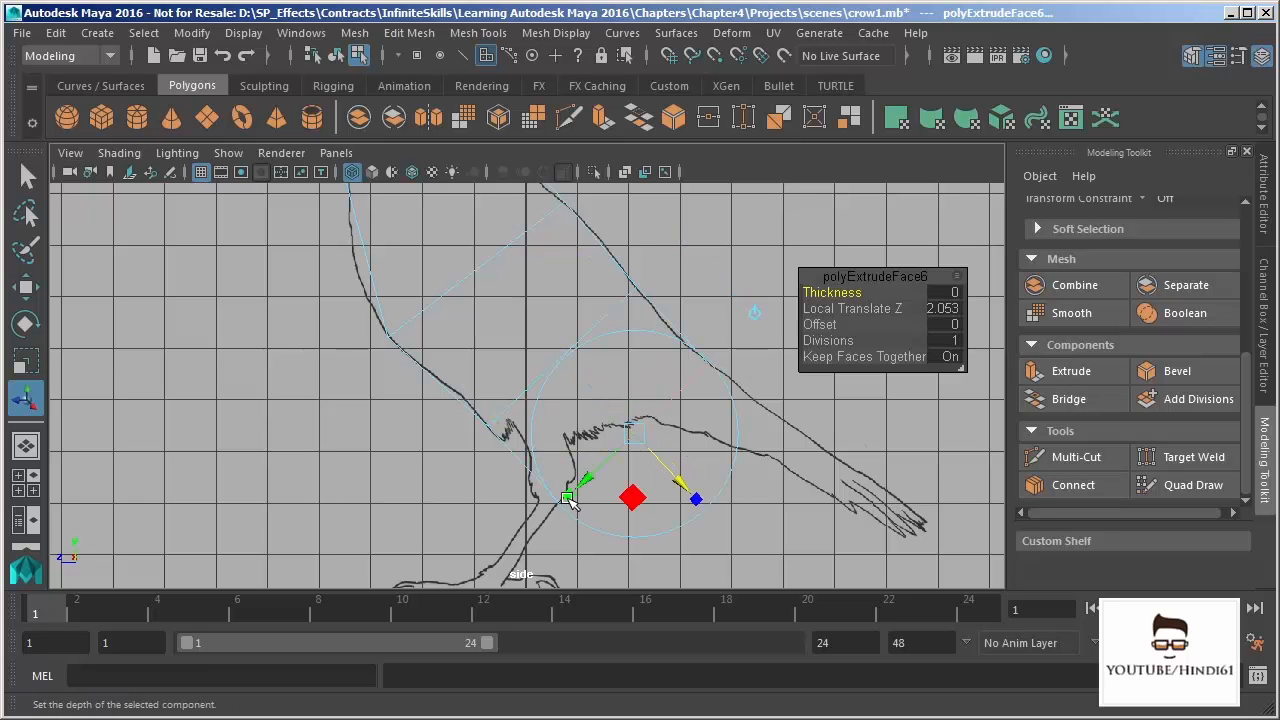
Step: Move the new extrusion's lower vertices to the underside of the tail base and its upper vertices onto the back outline
{"action": "right_click_drag", "start_coordinate": [675, 394], "coordinate": [592, 391]}
{"action": "left_click_drag", "start_coordinate": [658, 380], "coordinate": [690, 352]}
{"action": "key", "text": "w"}
{"action": "left_click_drag", "start_coordinate": [570, 462], "coordinate": [617, 433]}
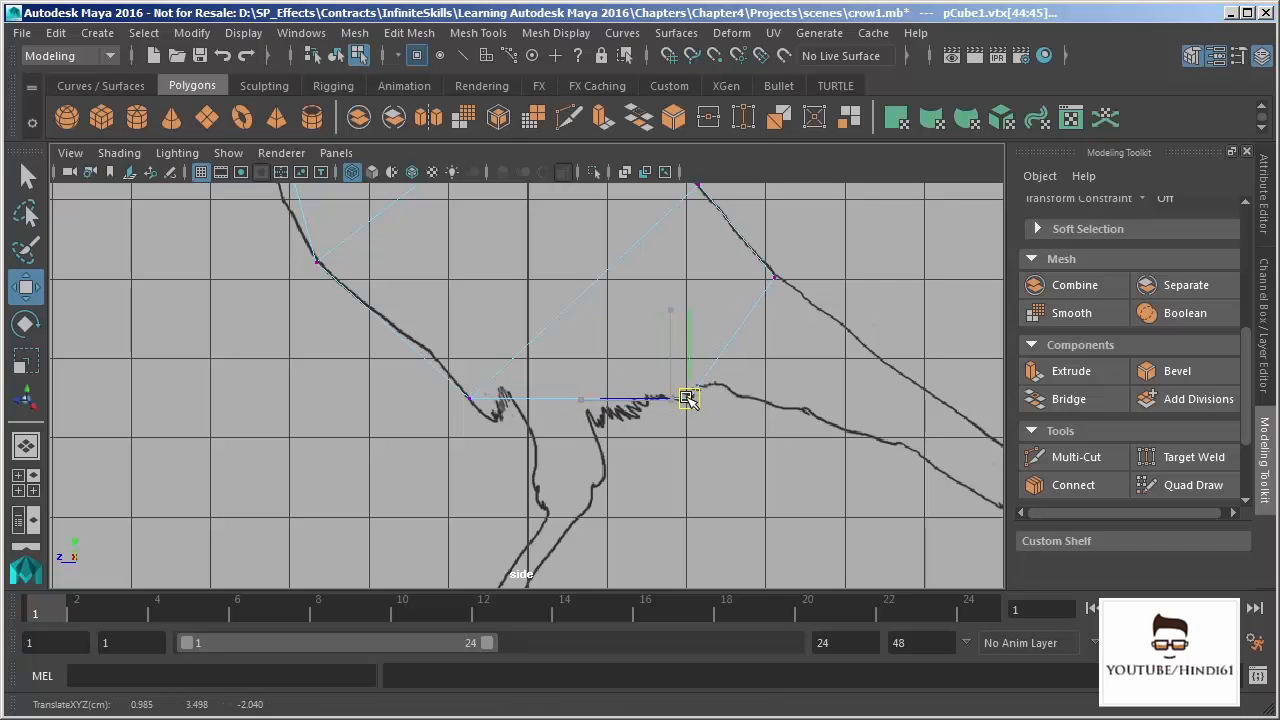
{"action": "left_click_drag", "start_coordinate": [763, 266], "coordinate": [788, 284]}
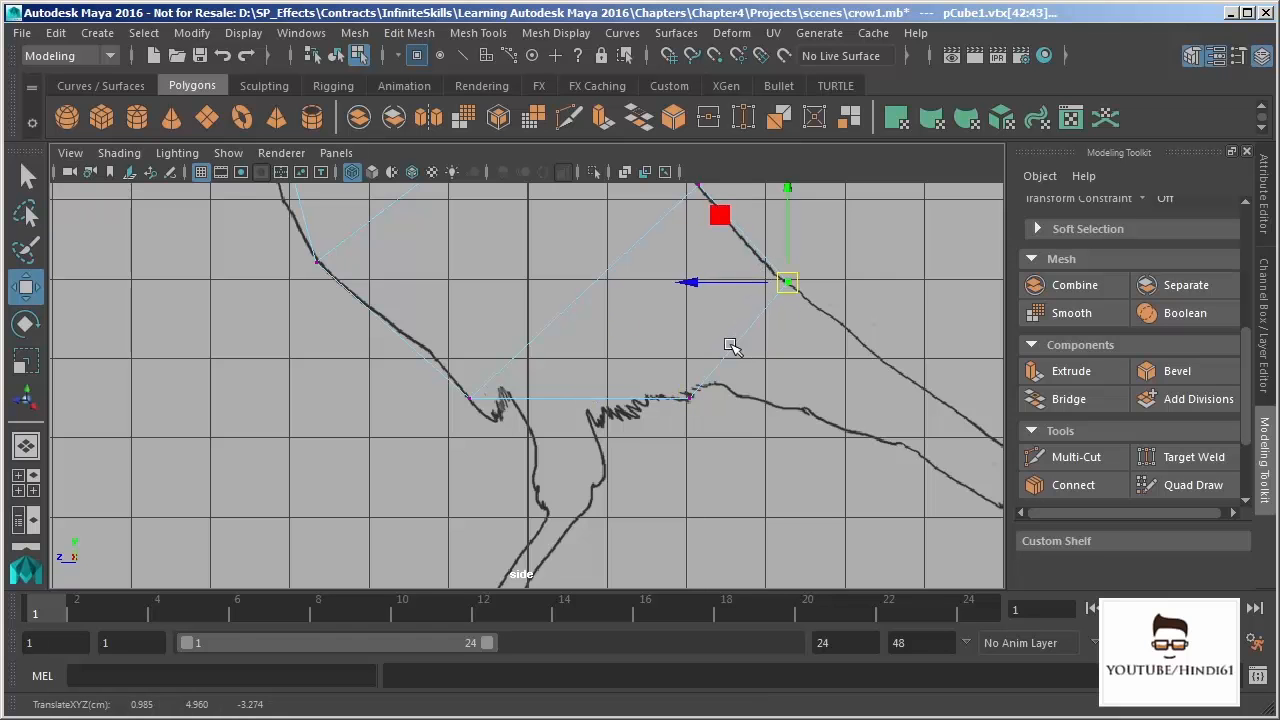
{"action": "middle_click_drag", "start_coordinate": [623, 396], "coordinate": [586, 302], "text": "alt"}
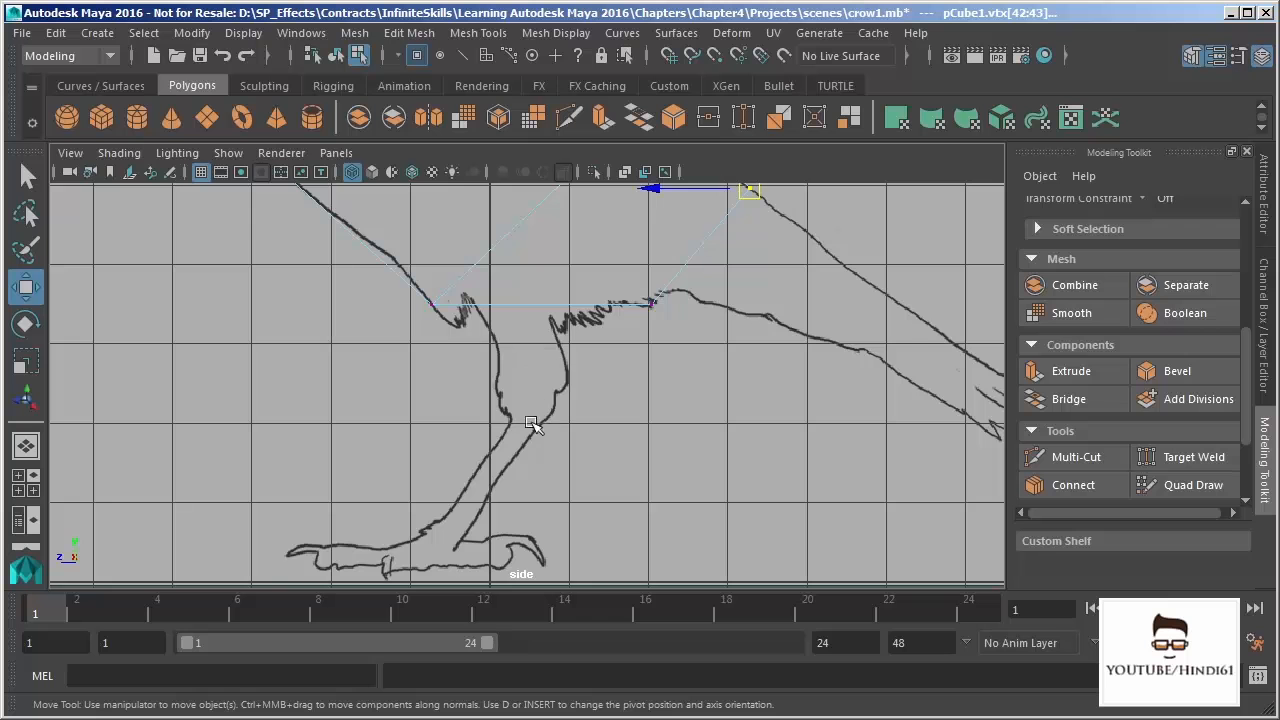
{"action": "mouse_move", "coordinate": [788, 322]}
{"action": "middle_mouse_down", "text": "alt"}
{"action": "mouse_move", "coordinate": [694, 387]}
{"action": "mouse_move", "coordinate": [670, 426]}
{"action": "middle_mouse_up", "text": "alt"}
{"action": "mouse_move", "coordinate": [513, 388]}
{"action": "left_mouse_down"}
{"action": "mouse_move", "coordinate": [545, 430]}
{"action": "mouse_move", "coordinate": [548, 400]}
{"action": "left_mouse_up"}
{"action": "middle_click_drag", "start_coordinate": [606, 334], "coordinate": [575, 328], "text": "alt"}
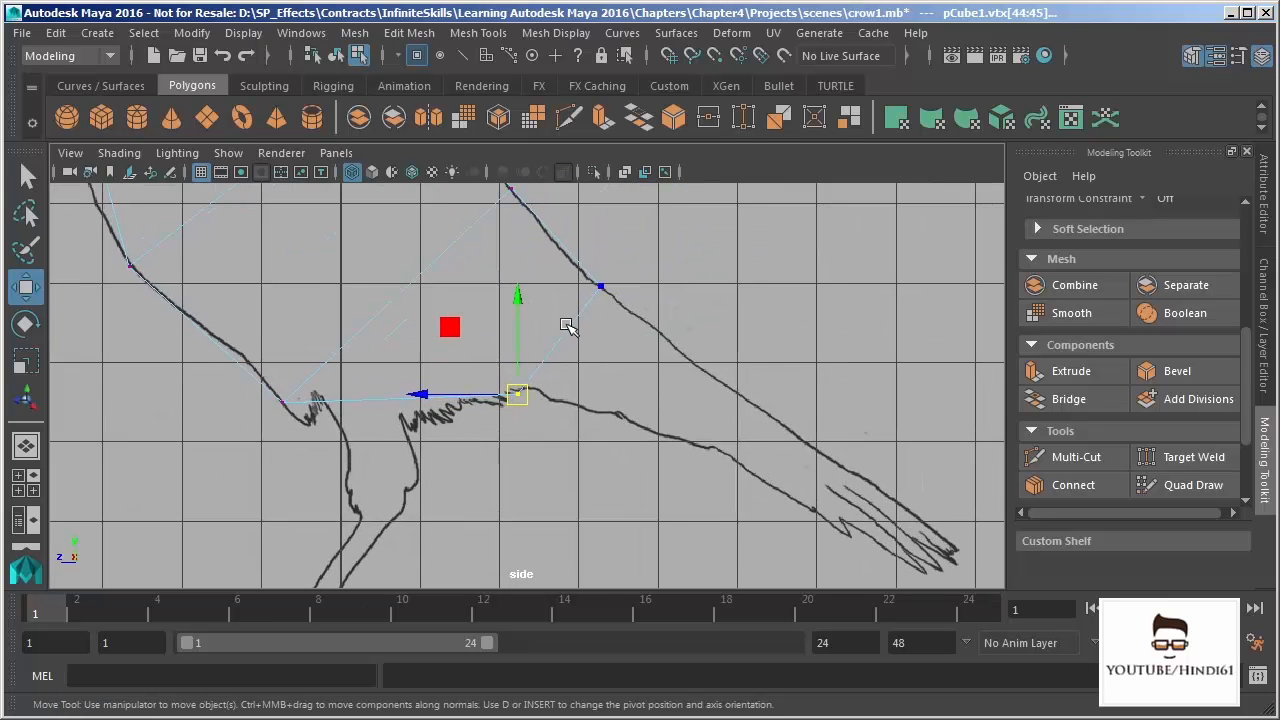
Step: Extrude only the rear end faces of the body along the tail with a Local Translate Z of about 5.528
{"action": "right_click_drag", "start_coordinate": [569, 337], "coordinate": [564, 380]}
{"action": "left_click", "coordinate": [524, 306]}
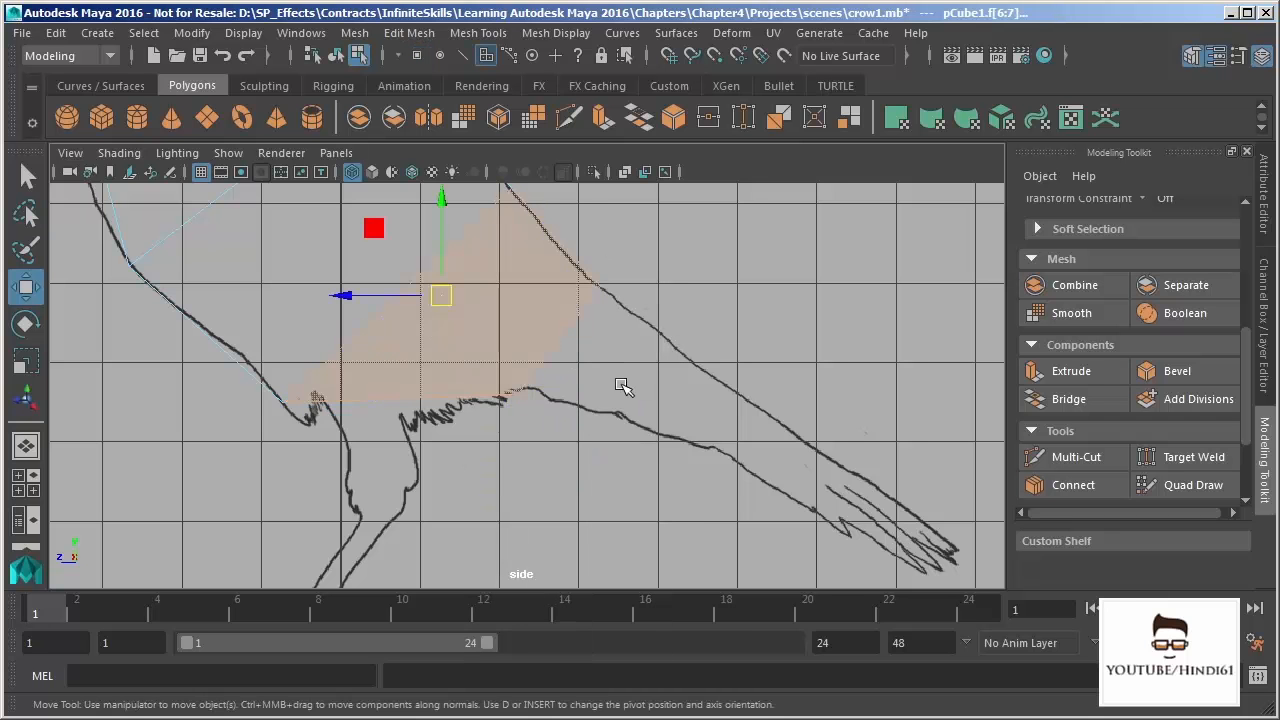
{"action": "left_click_drag", "start_coordinate": [374, 230], "coordinate": [485, 300]}
{"action": "key", "text": "ctrl+z"}
{"action": "left_click_drag", "start_coordinate": [457, 474], "coordinate": [322, 246], "text": "ctrl"}
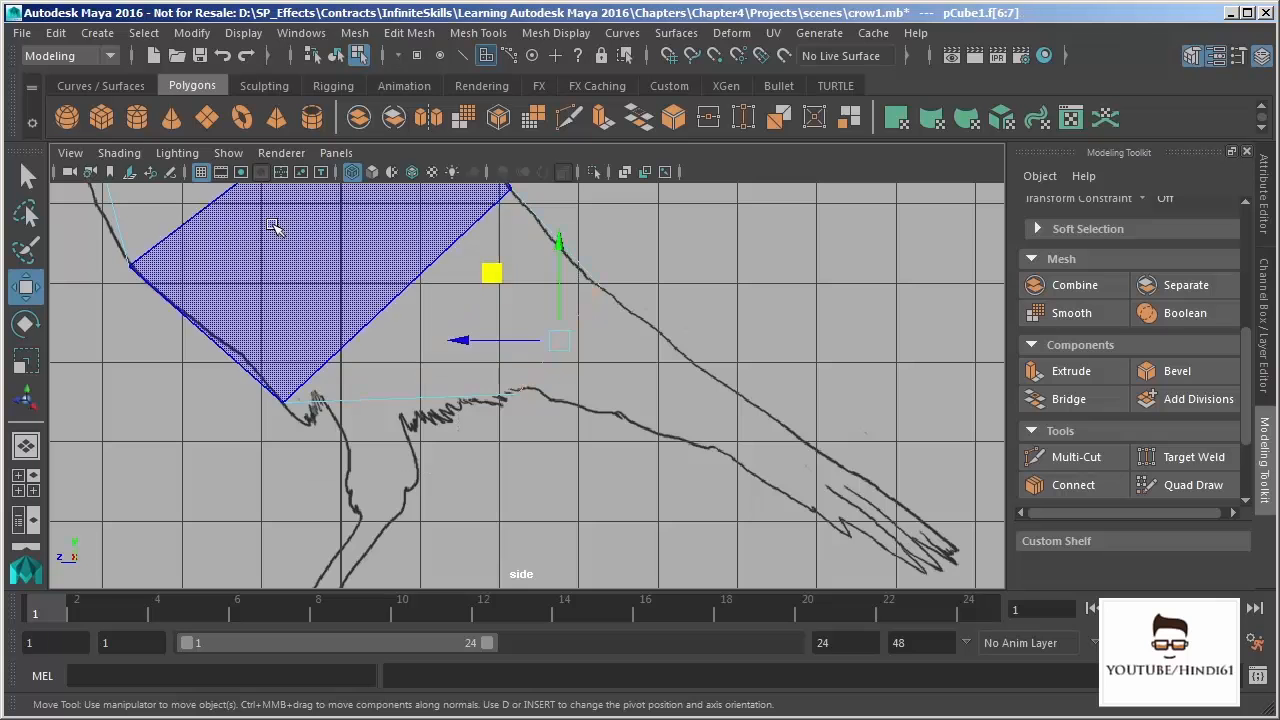
{"action": "middle_click_drag", "start_coordinate": [670, 374], "coordinate": [543, 380], "text": "alt"}
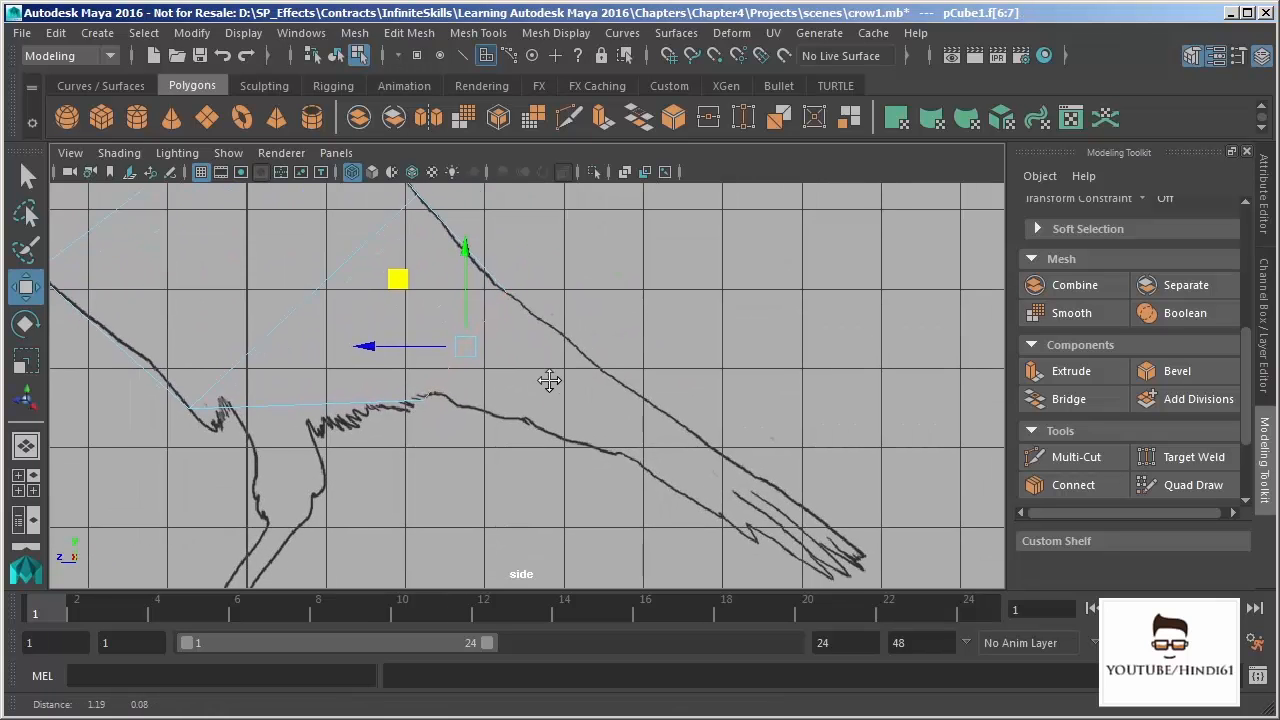
{"action": "left_click", "coordinate": [1066, 369]}
{"action": "left_click_drag", "start_coordinate": [528, 384], "coordinate": [760, 505]}
Step: Narrow the tail extrusion's end faces and fit them to the drawn tail tip
{"action": "middle_click_drag", "start_coordinate": [688, 512], "coordinate": [571, 400], "text": "alt"}
{"action": "left_click_drag", "start_coordinate": [613, 432], "coordinate": [749, 466]}
{"action": "left_click", "coordinate": [679, 521]}
{"action": "left_click_drag", "start_coordinate": [678, 523], "coordinate": [744, 481]}
Step: Examine how the whole mesh follows the drawn crow from beak to tail, including the chest and legs
{"action": "middle_click_drag", "start_coordinate": [496, 380], "coordinate": [769, 493], "text": "alt"}
{"action": "right_click_drag", "start_coordinate": [634, 420], "coordinate": [471, 309], "text": "alt"}
{"action": "middle_click_drag", "start_coordinate": [473, 348], "coordinate": [531, 445], "text": "alt"}
{"action": "middle_click_drag", "start_coordinate": [483, 386], "coordinate": [490, 416], "text": "alt"}
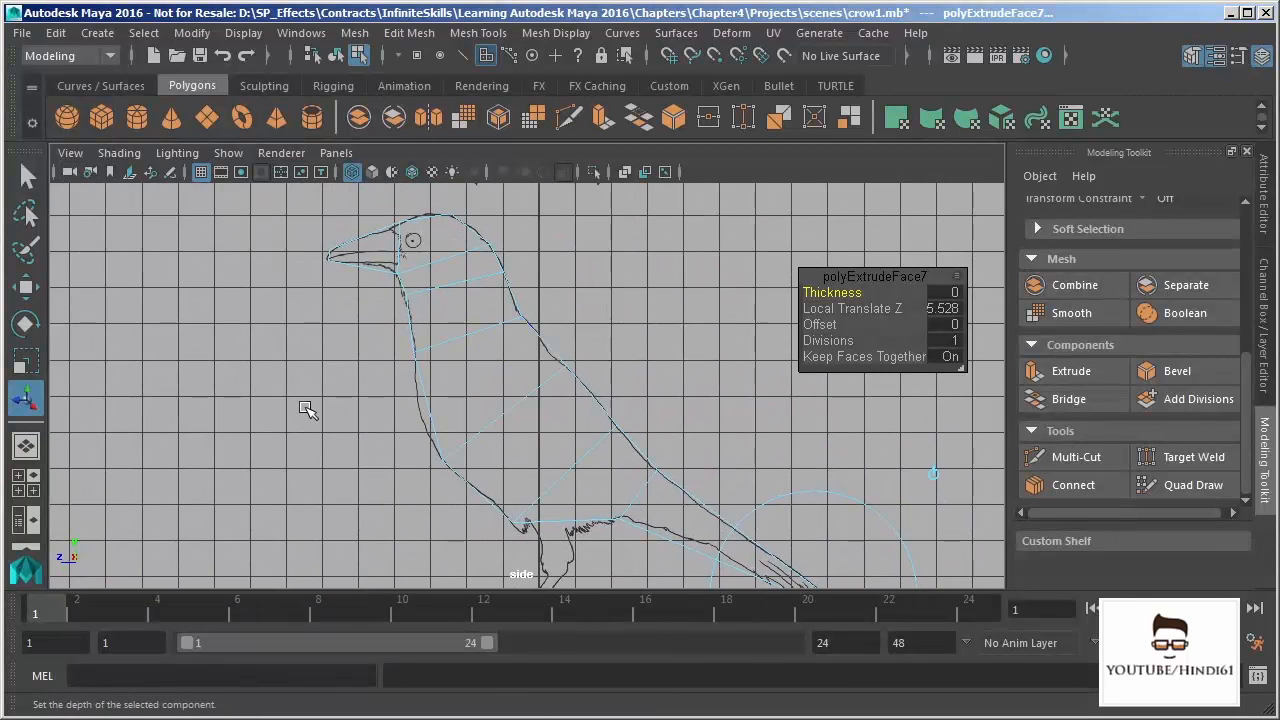
{"action": "middle_click_drag", "start_coordinate": [329, 417], "coordinate": [278, 330], "text": "alt"}
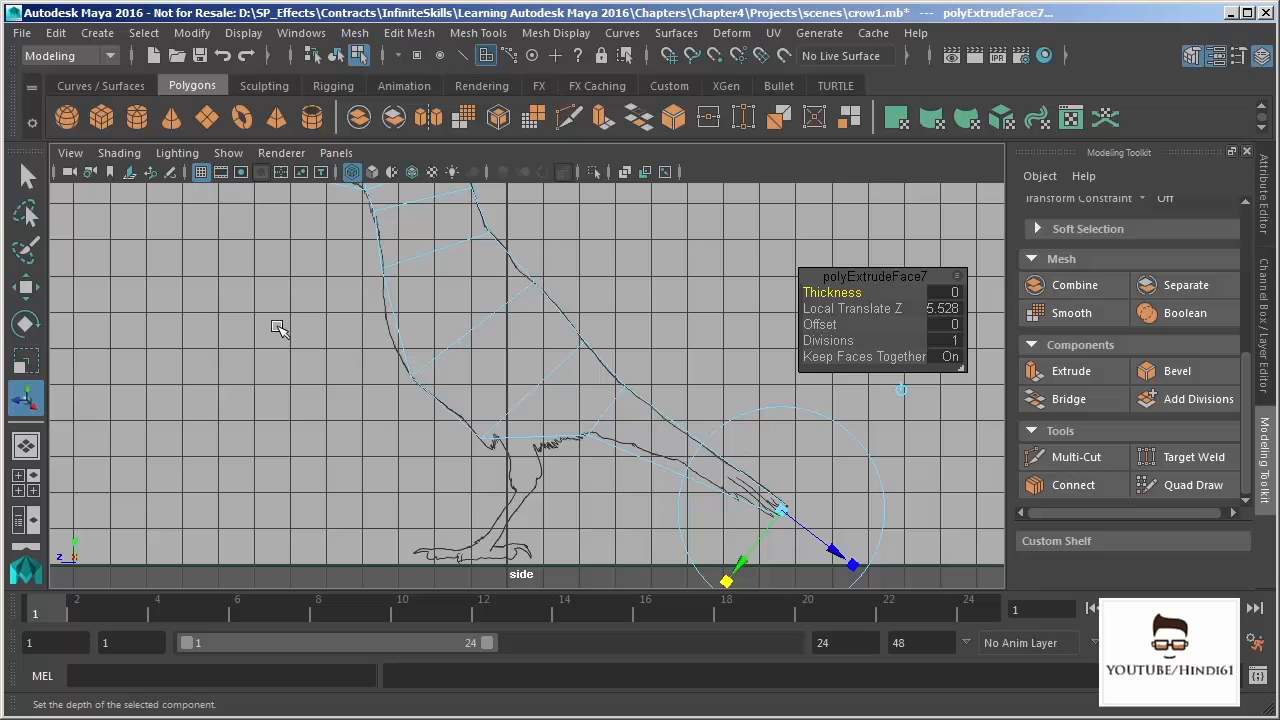
{"action": "middle_click_drag", "start_coordinate": [373, 330], "coordinate": [394, 400], "text": "alt"}
{"action": "right_click_drag", "start_coordinate": [392, 404], "coordinate": [407, 411], "text": "alt"}
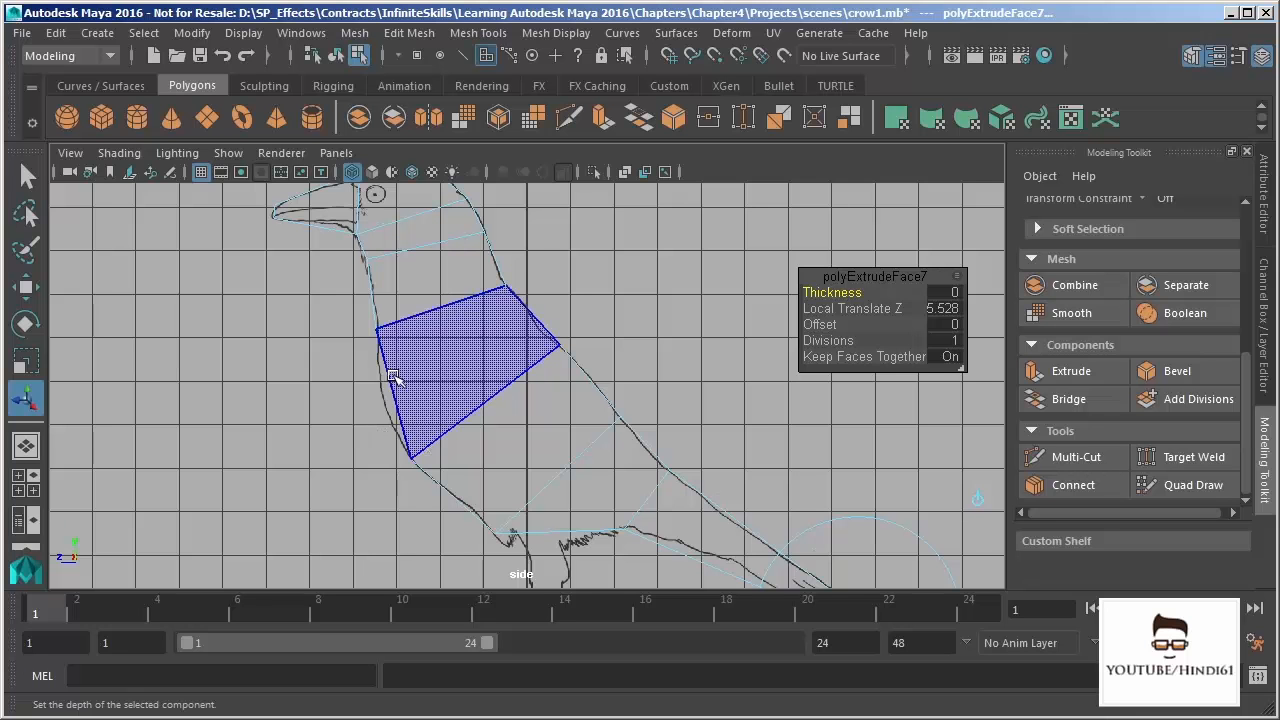
{"action": "middle_click_drag", "start_coordinate": [709, 460], "coordinate": [575, 268], "text": "alt"}
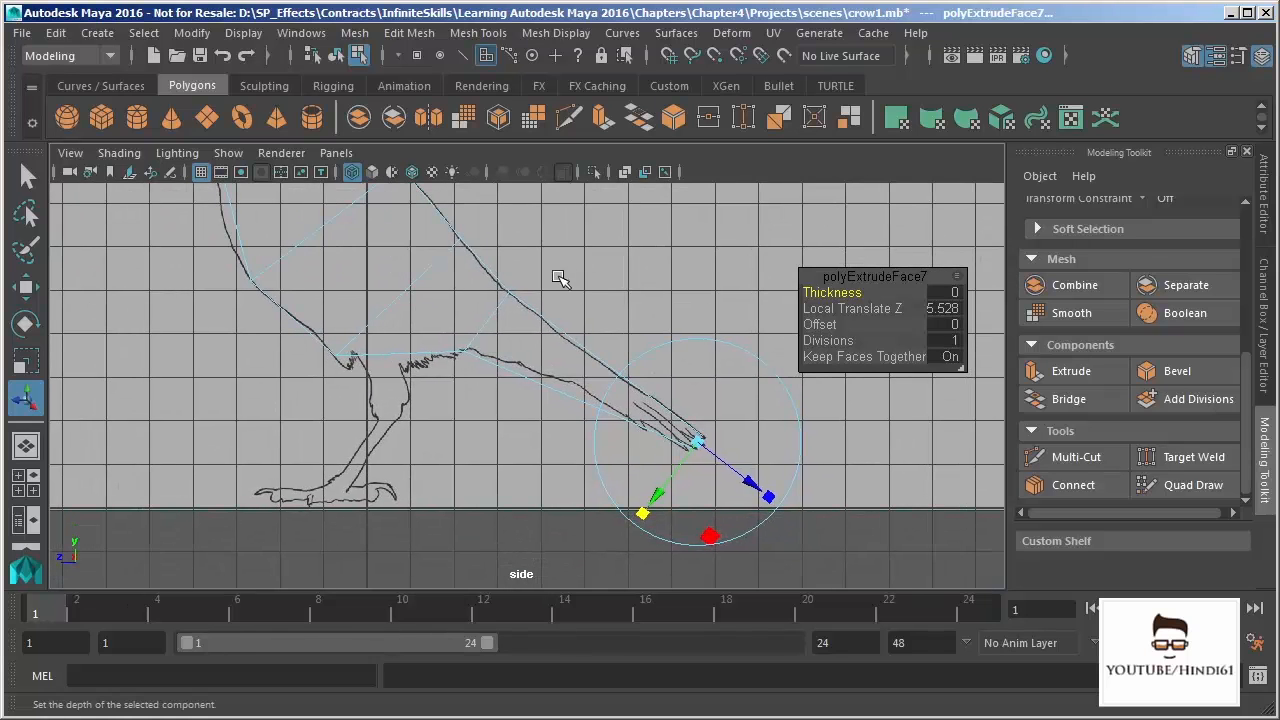
{"action": "right_click_drag", "start_coordinate": [436, 350], "coordinate": [368, 259], "text": "alt"}
{"action": "middle_click_drag", "start_coordinate": [401, 314], "coordinate": [500, 447], "text": "alt"}
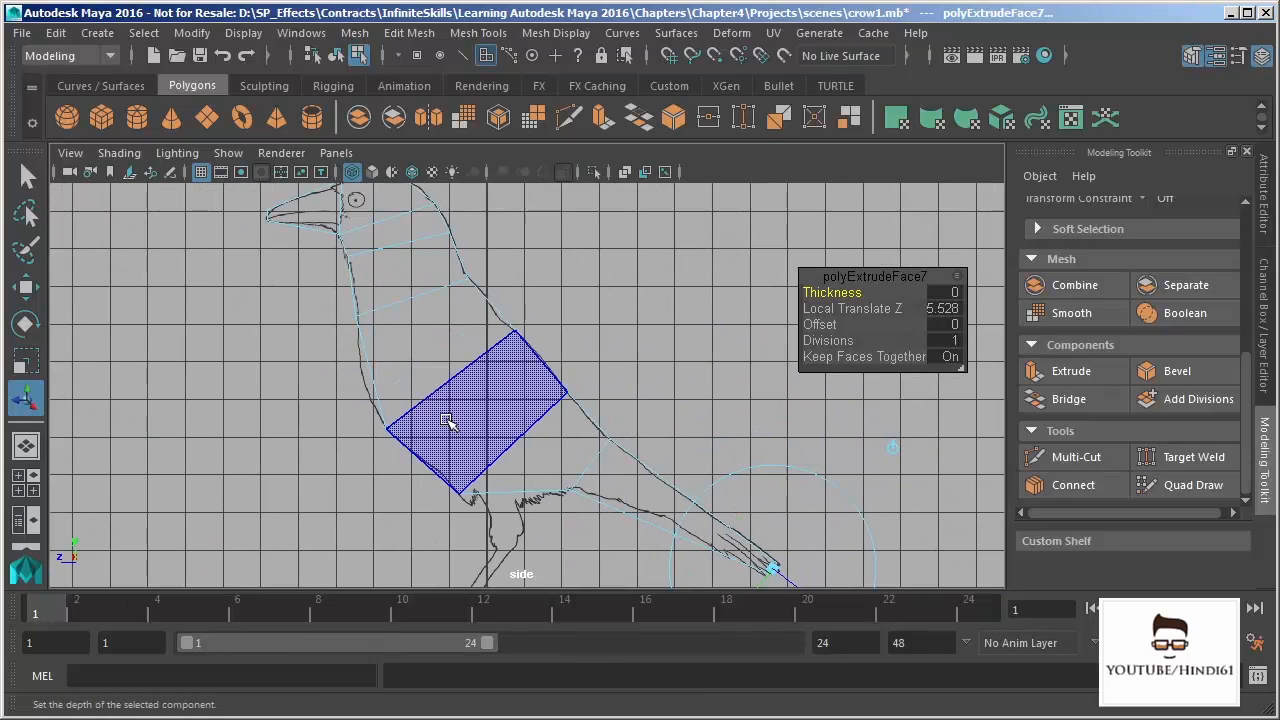